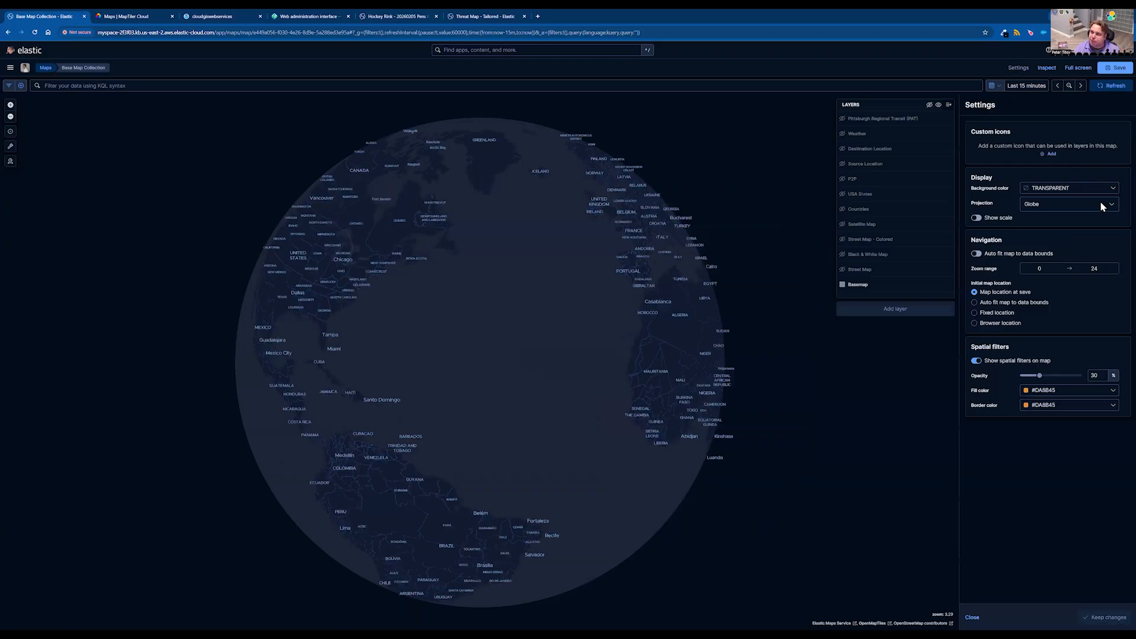
Step: Try the Mercator projection in the map's display settings, discard the change to return to Globe, and close the settings
left_click(1101, 208)
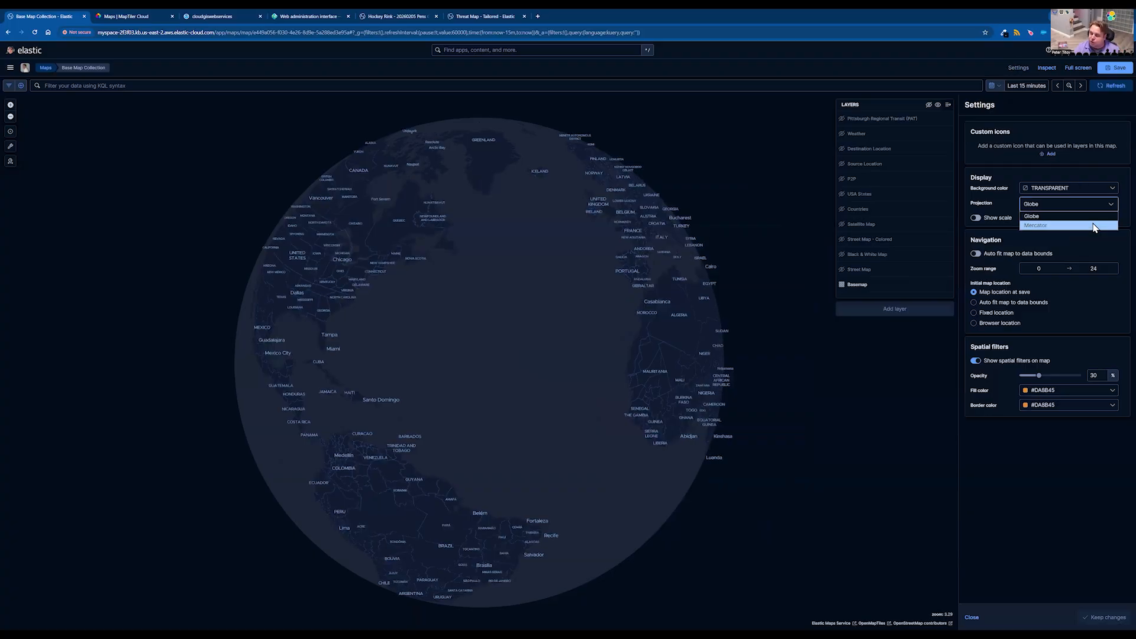
left_click(1093, 226)
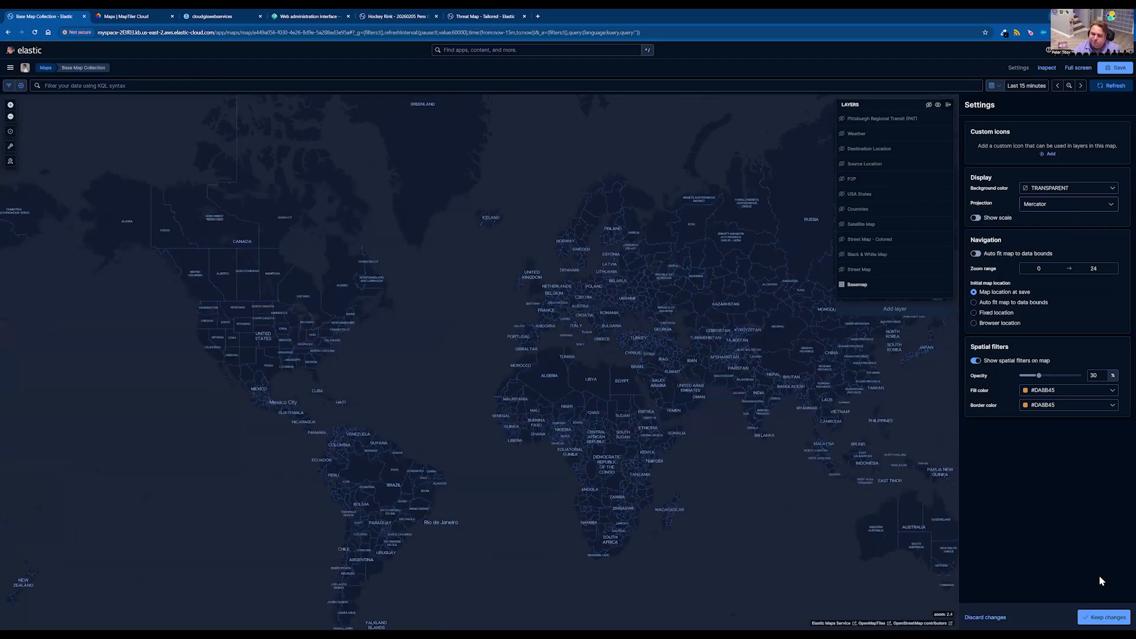
left_click(985, 617)
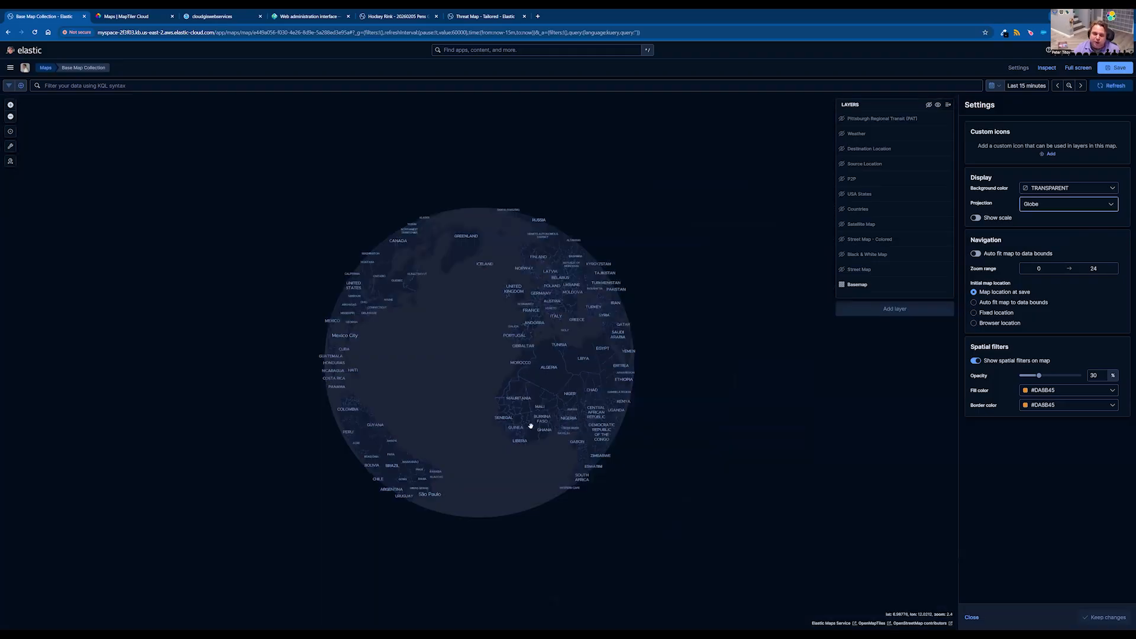
left_click_drag(551, 427, 640, 401)
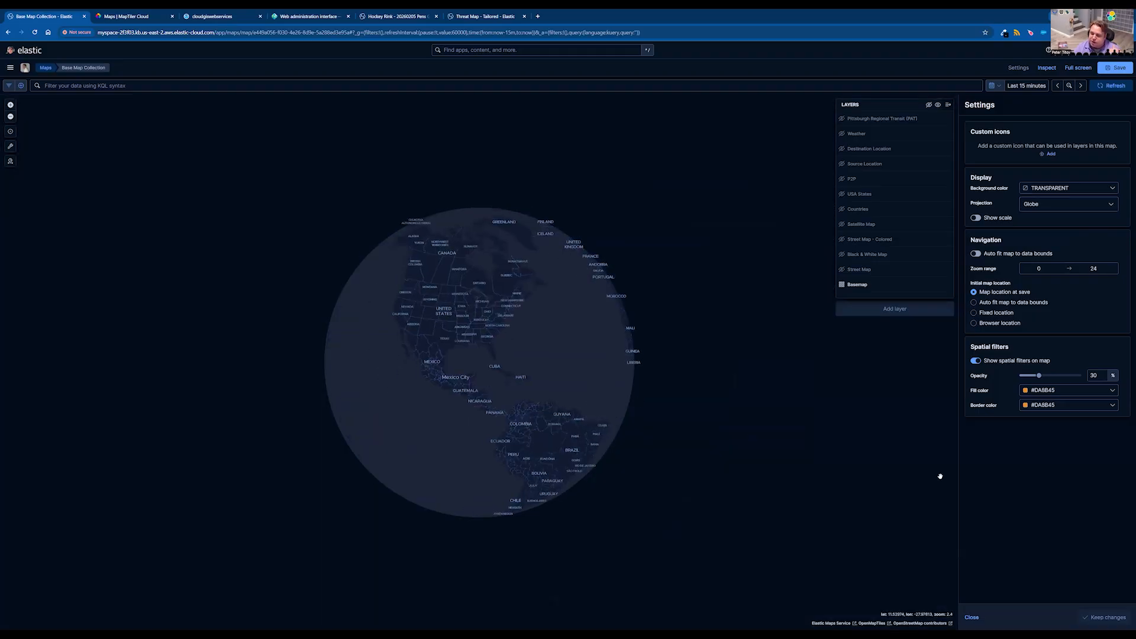
left_click(971, 618)
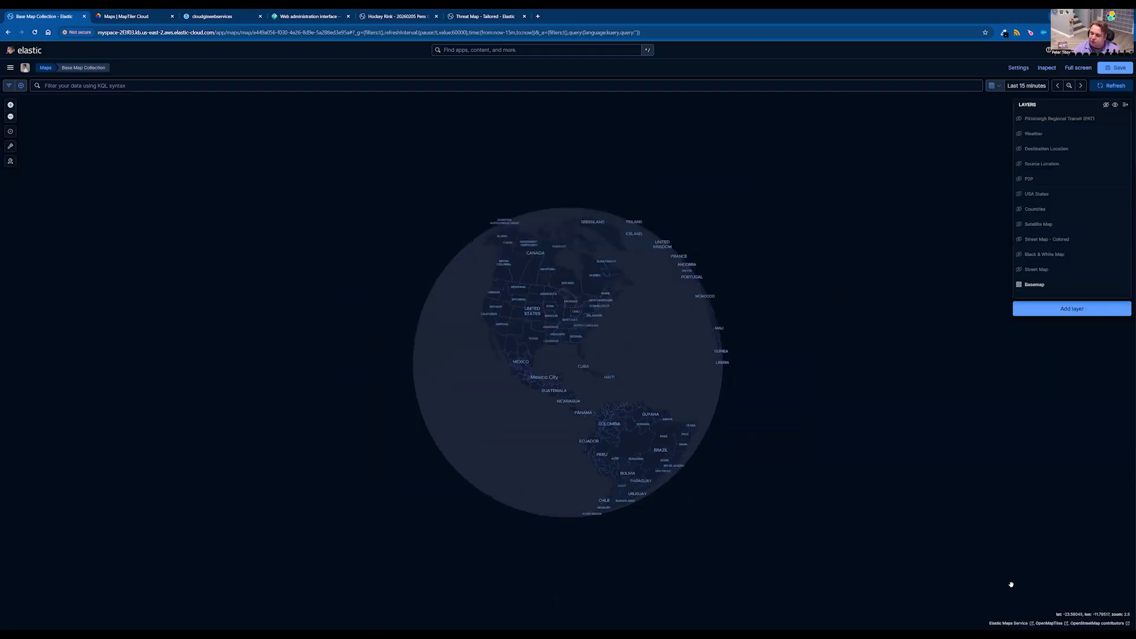
Step: Start adding a layer and look through the available layer types down to Tile Map Service and Vector tiles
left_click(1060, 312)
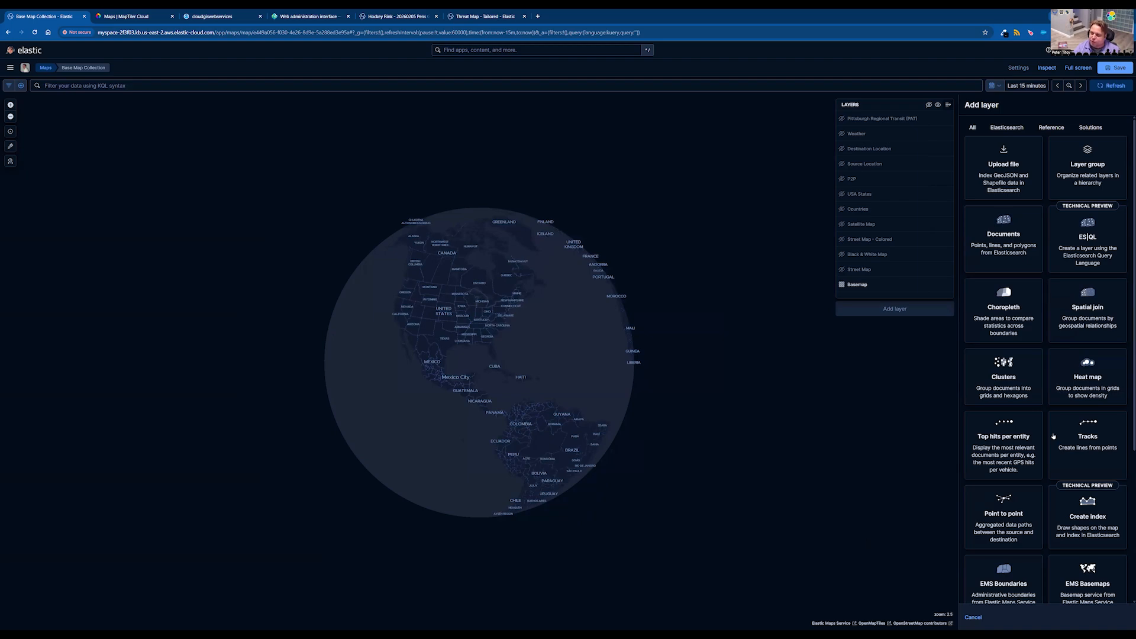
scroll(1053, 437, "down", 2)
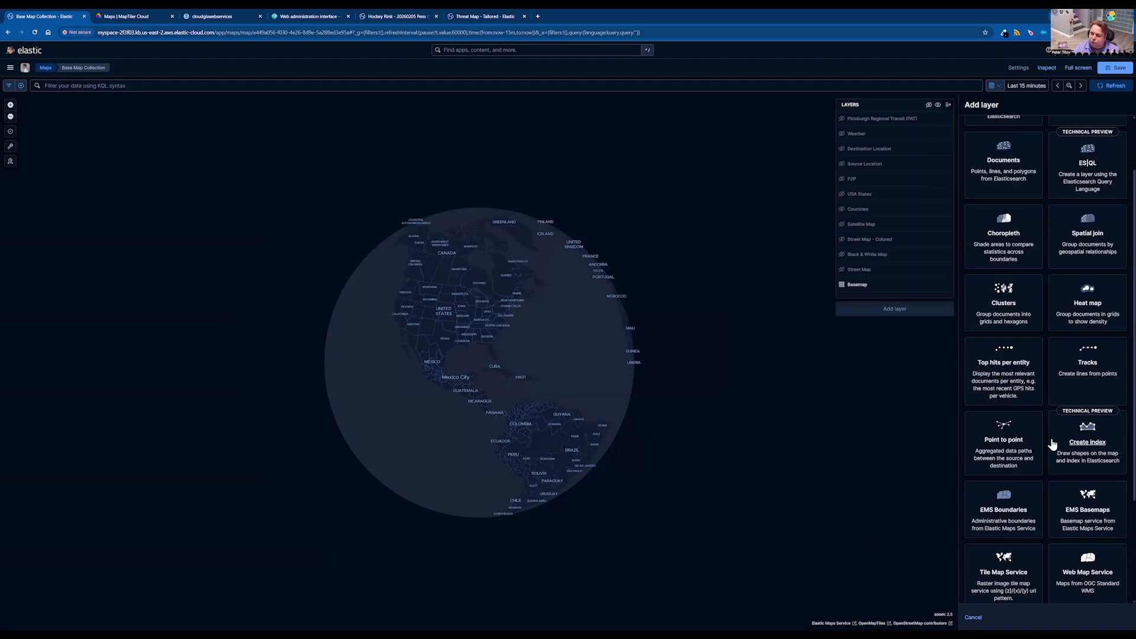
scroll(1051, 447, "down", 2)
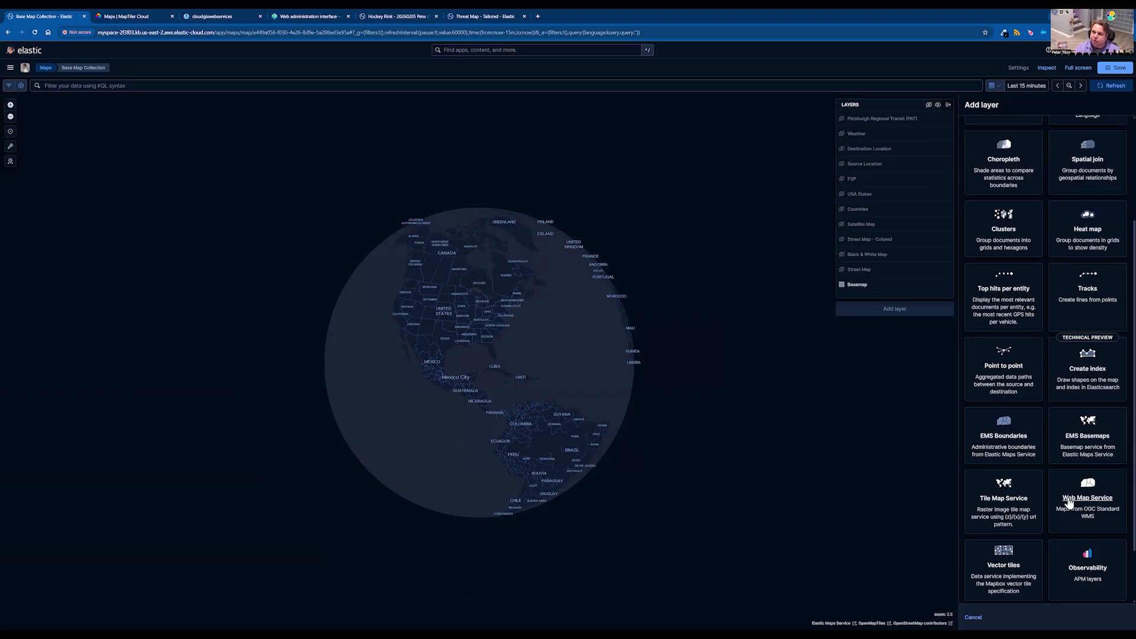
Step: Show the Street Map layer on the globe, inspect it over North America, and hide it again
left_click(929, 271)
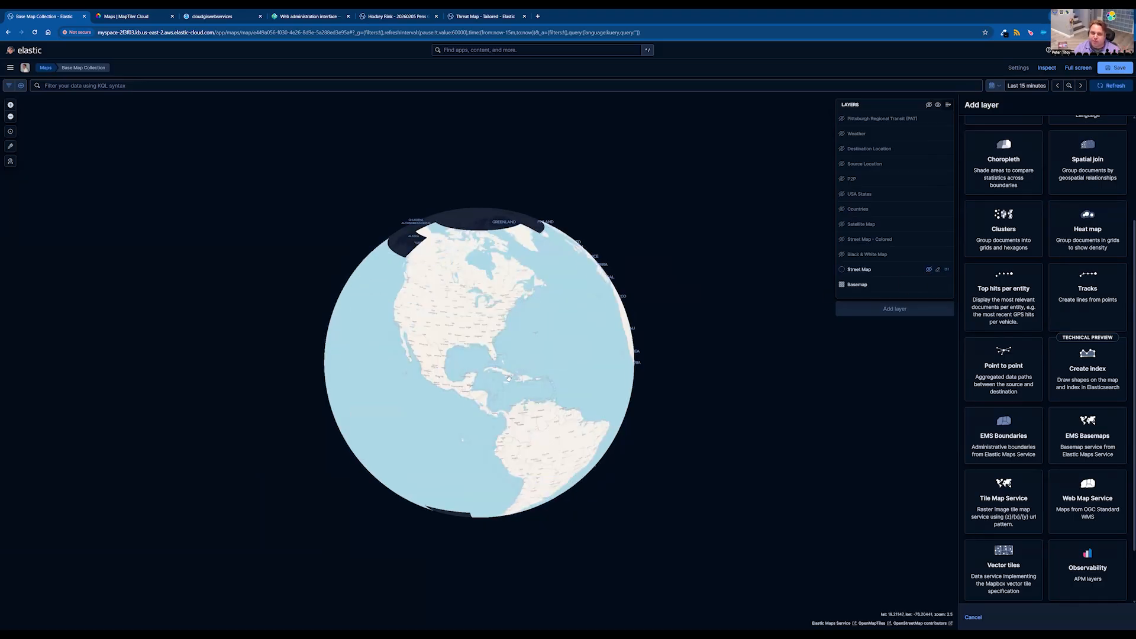
scroll(515, 381, "up", 3)
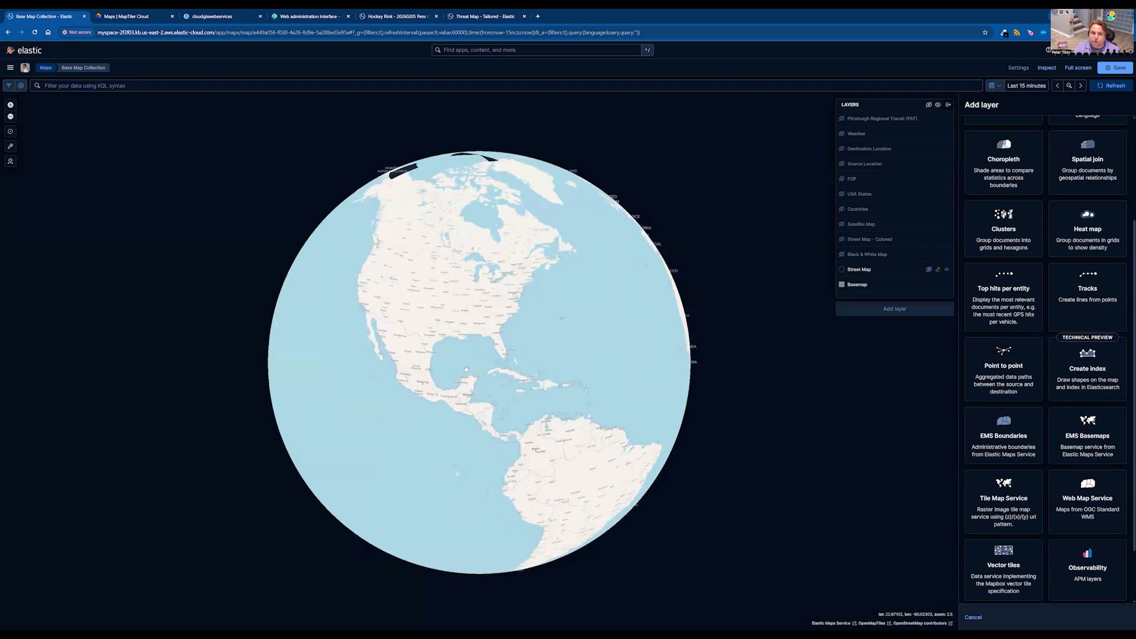
scroll(466, 383, "up", 3)
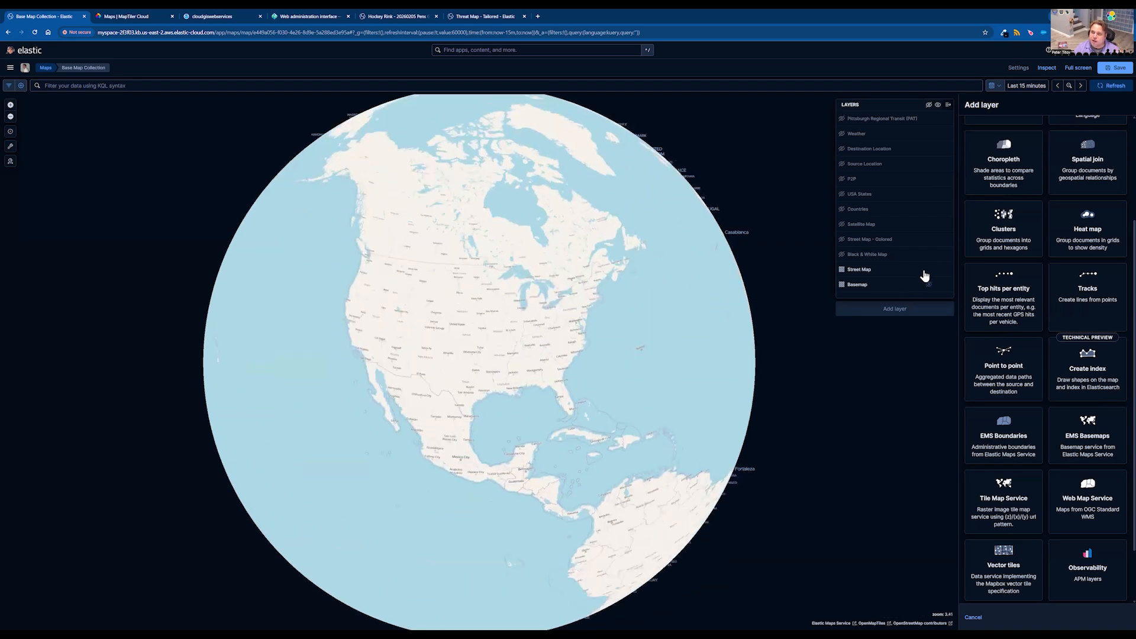
left_click(929, 270)
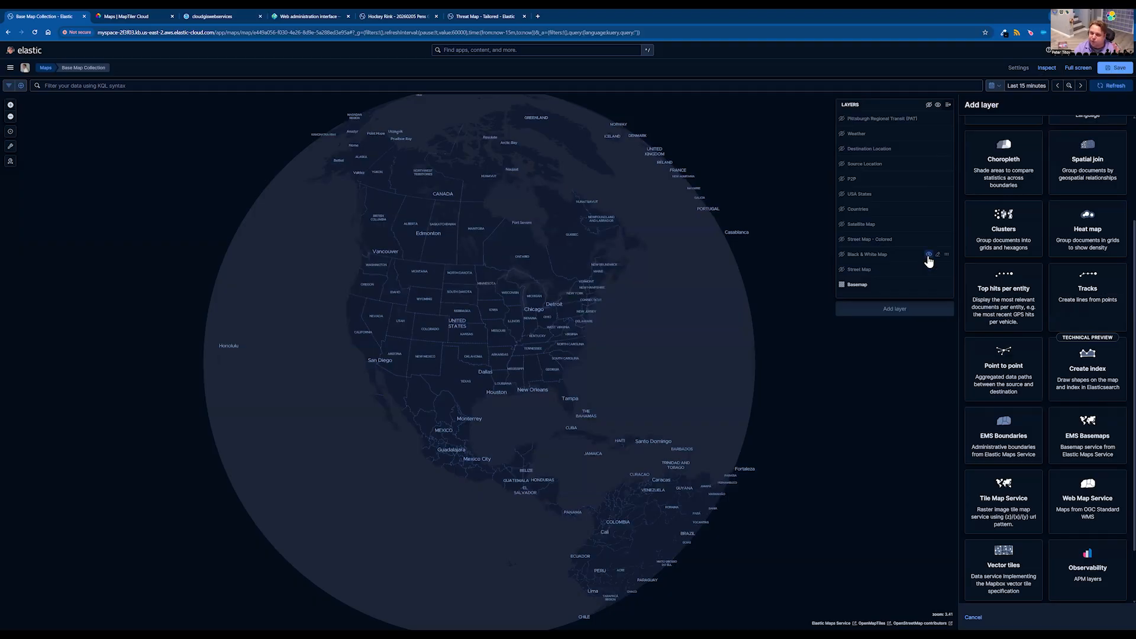
Step: Show the Black & White Map layer and inspect it around the globe
left_click(929, 255)
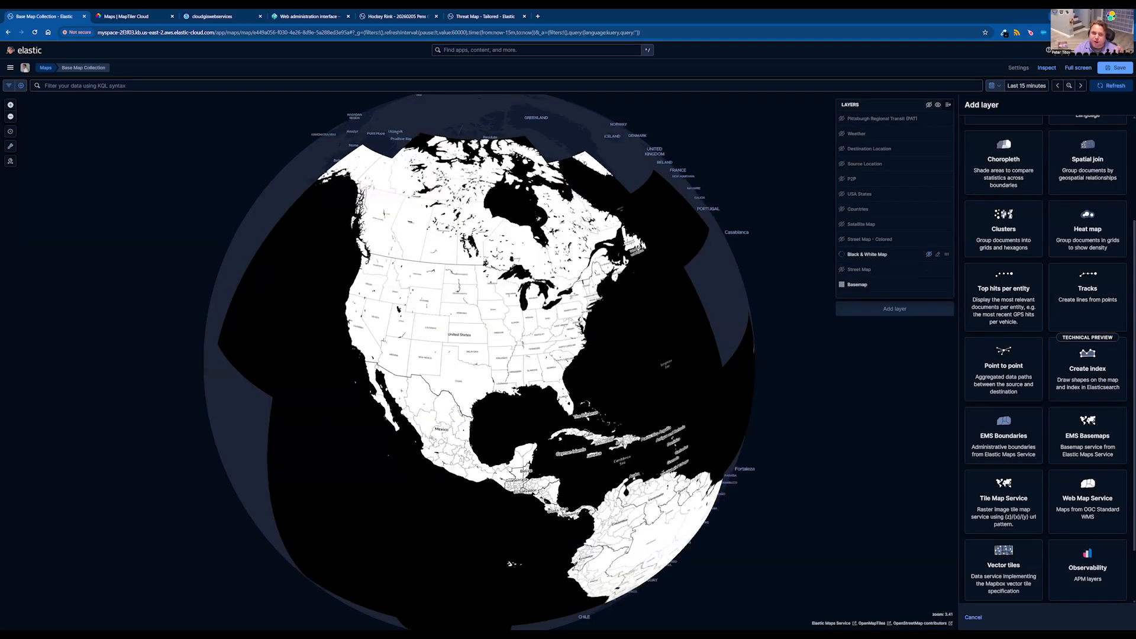
left_click_drag(728, 355, 472, 374)
left_click_drag(390, 394, 675, 378)
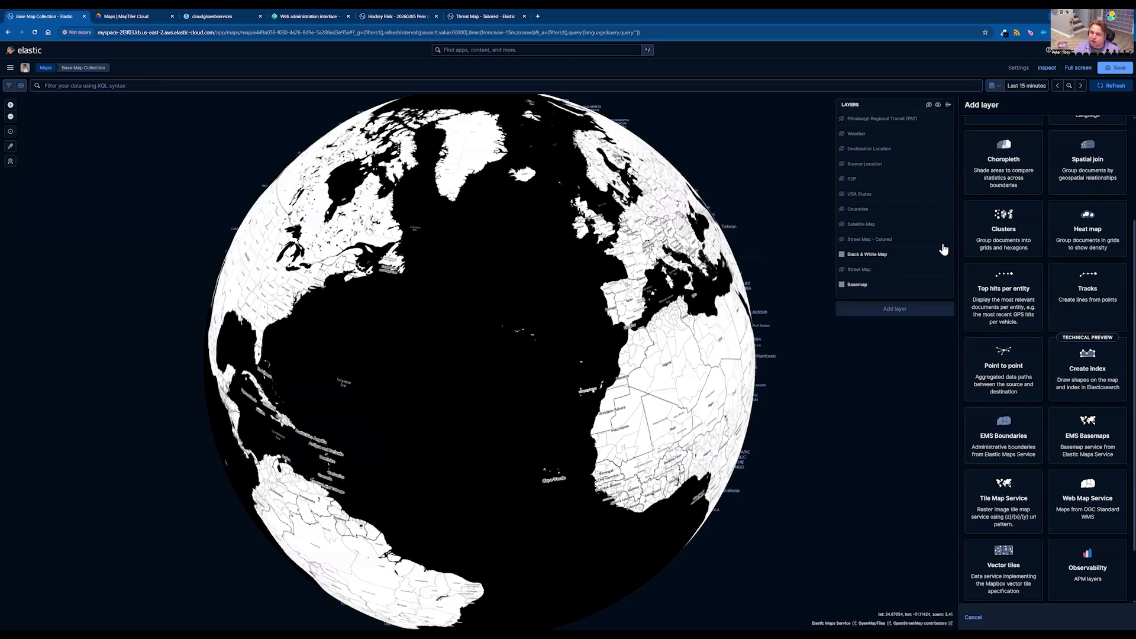
Step: Replace the visible Black & White Map layer with Street Map - Colored and inspect it over the United States
left_click(930, 239)
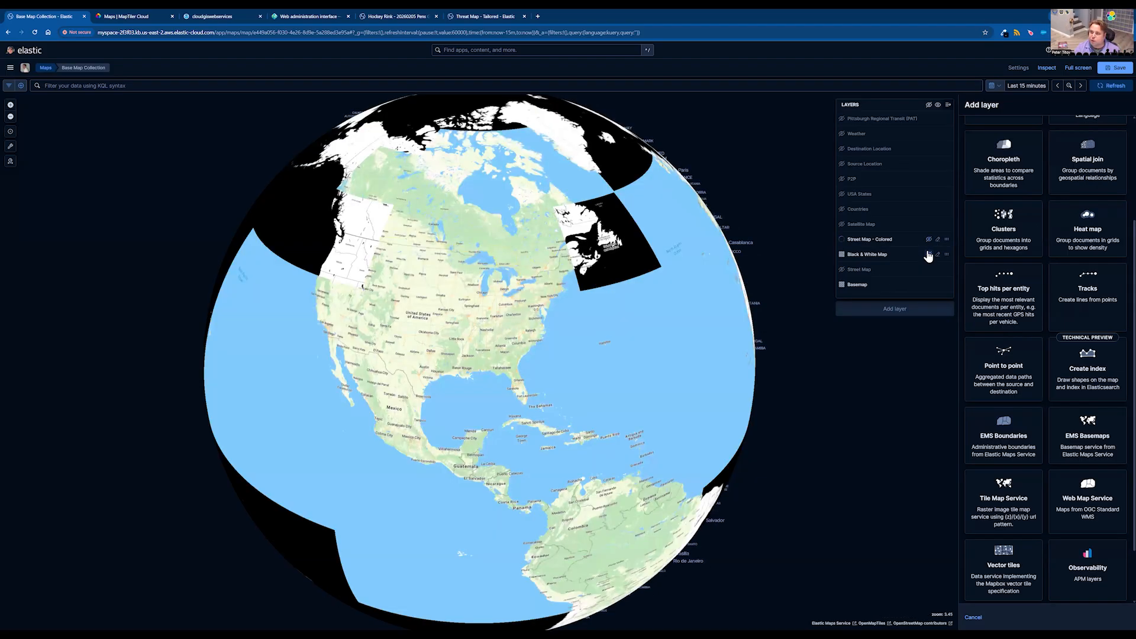
left_click(929, 255)
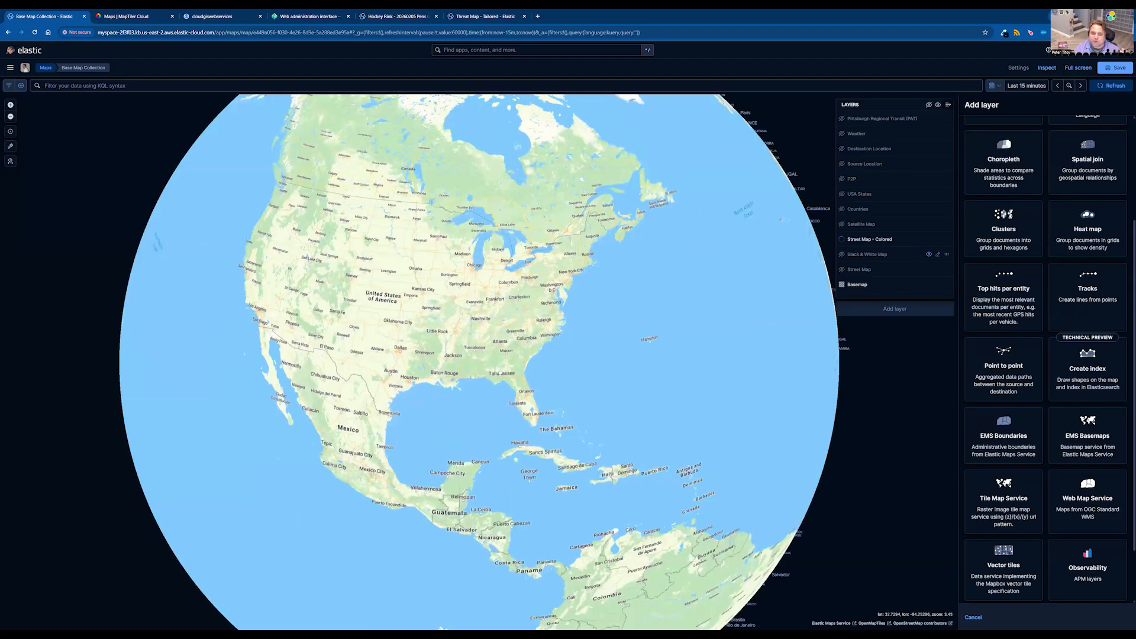
scroll(500, 352, "up", 5)
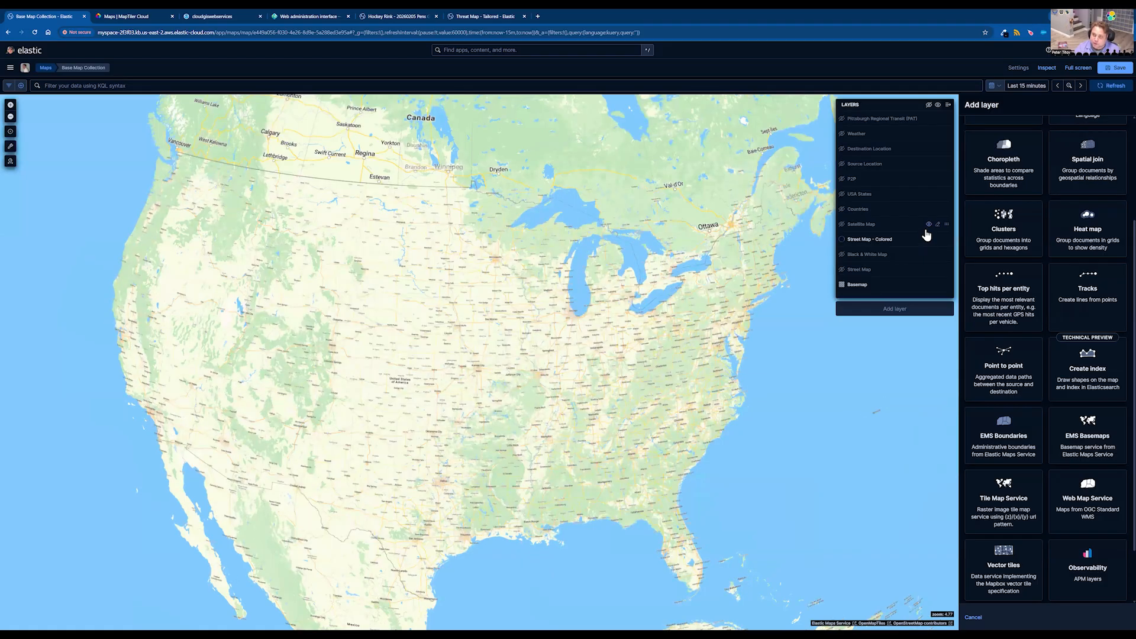
Step: Show the Satellite Map layer, hide Street Map - Colored, and inspect the satellite imagery around the Atlantic
left_click(929, 225)
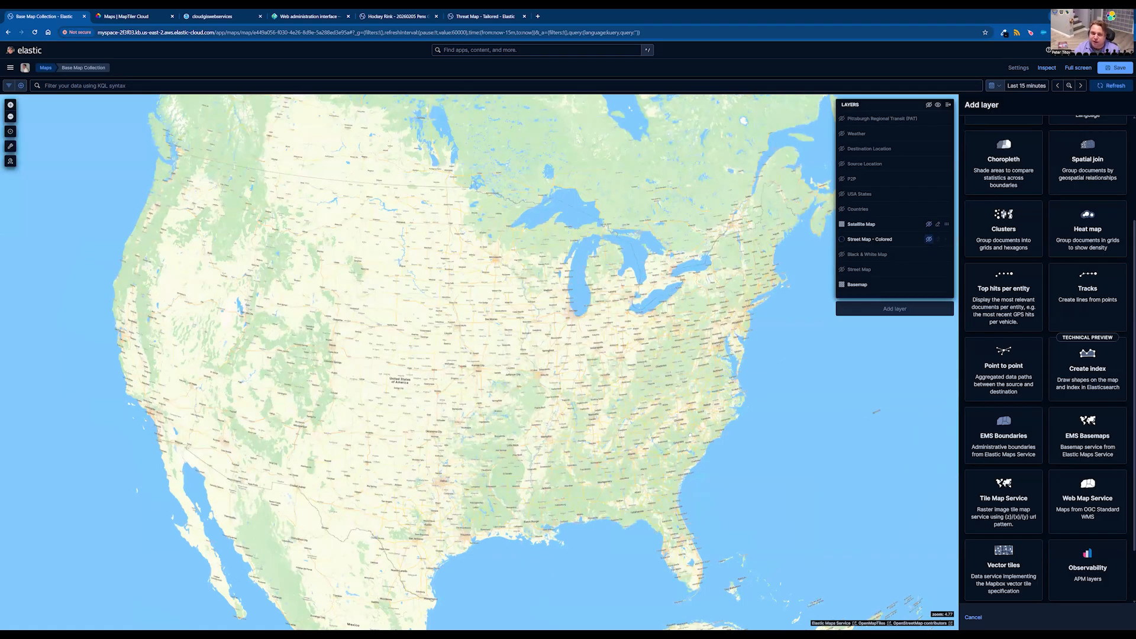
left_click(928, 239)
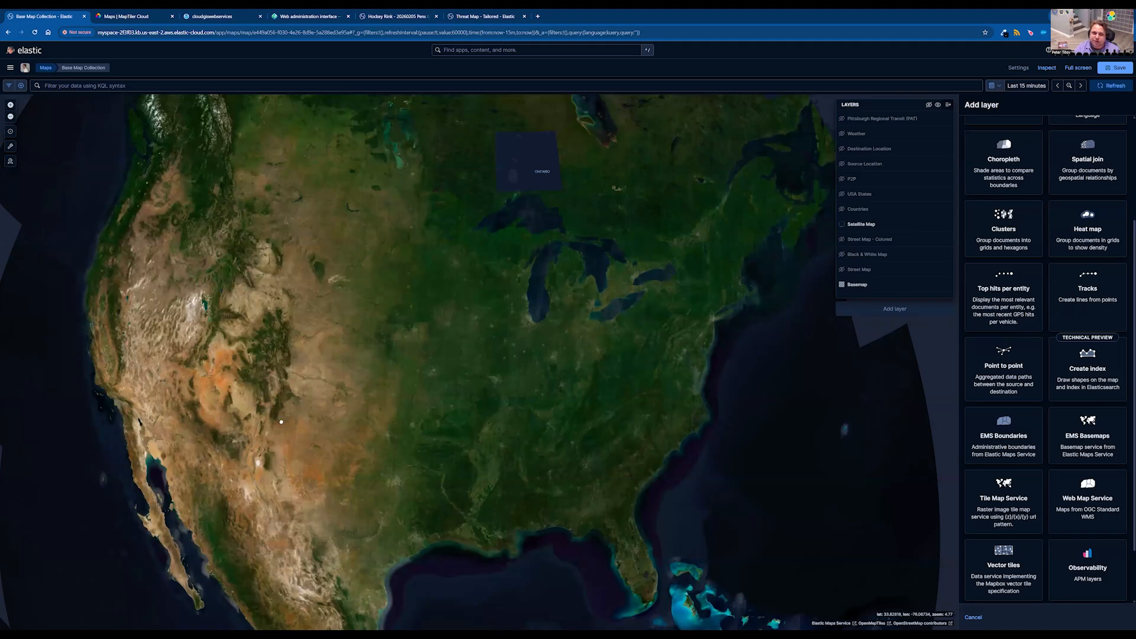
left_click_drag(307, 428, 213, 398)
left_click_drag(315, 430, 300, 431)
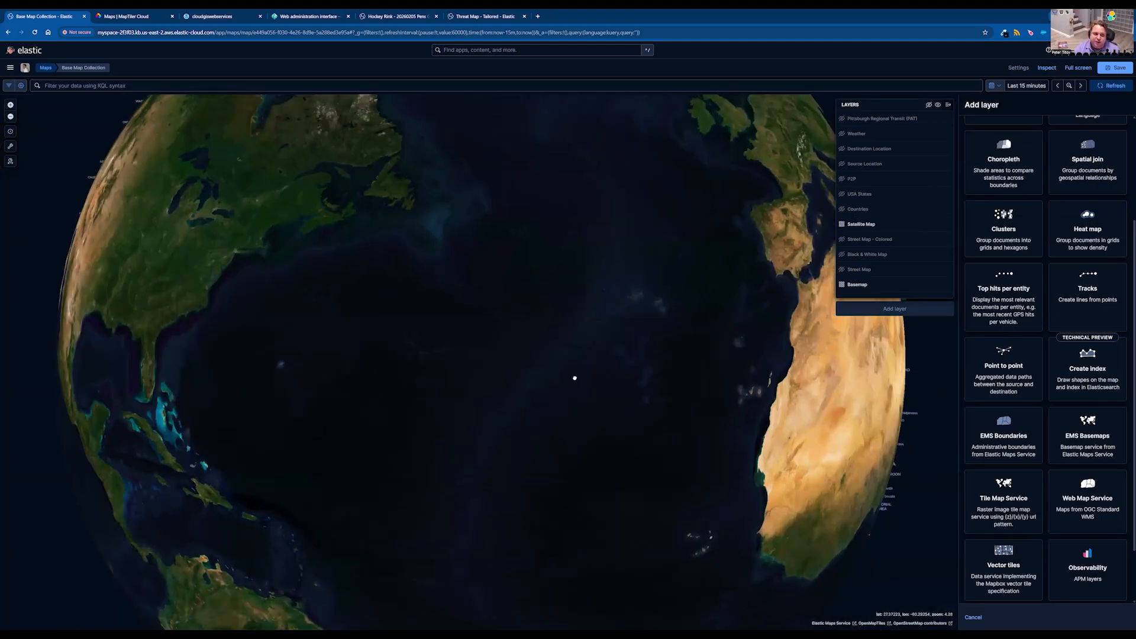
left_click_drag(568, 380, 761, 330)
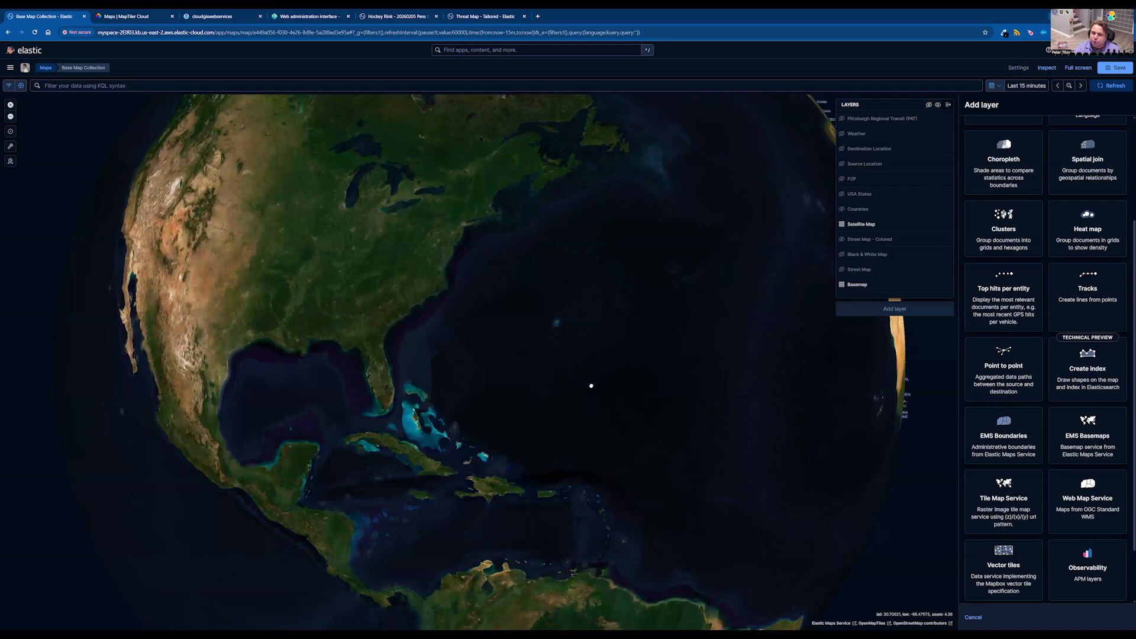
left_click_drag(591, 386, 810, 460)
left_click_drag(715, 450, 447, 357)
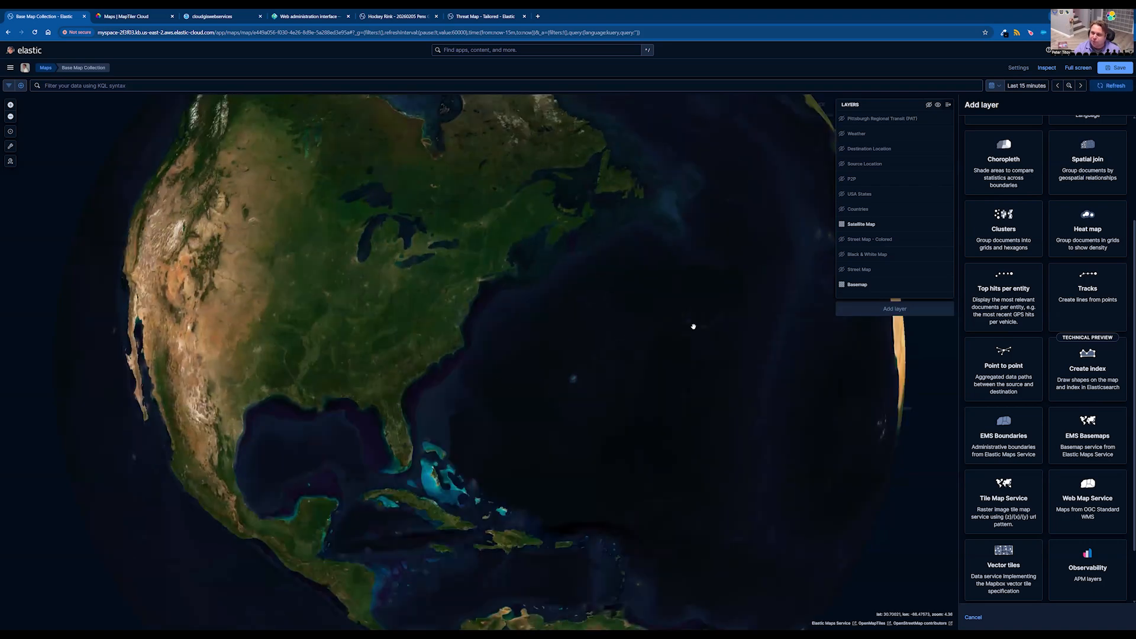
left_click_drag(832, 359, 703, 307)
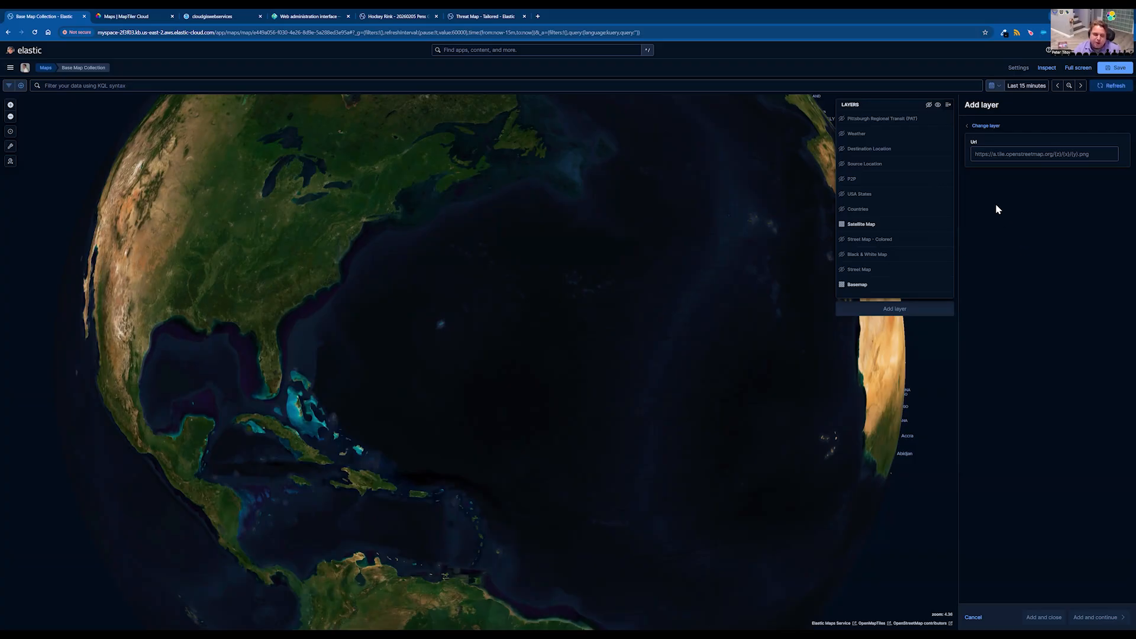
Step: Look over the standard maps in MapTiler Cloud, return to the Elastic map, and cancel adding the tile layer
left_click(142, 17)
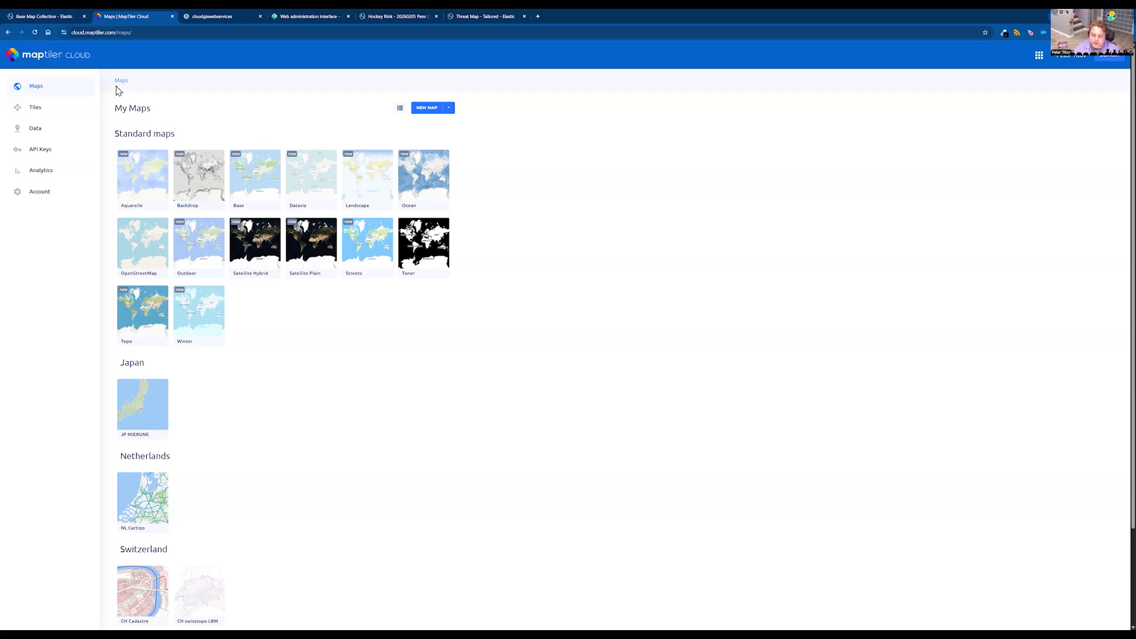
left_click(62, 21)
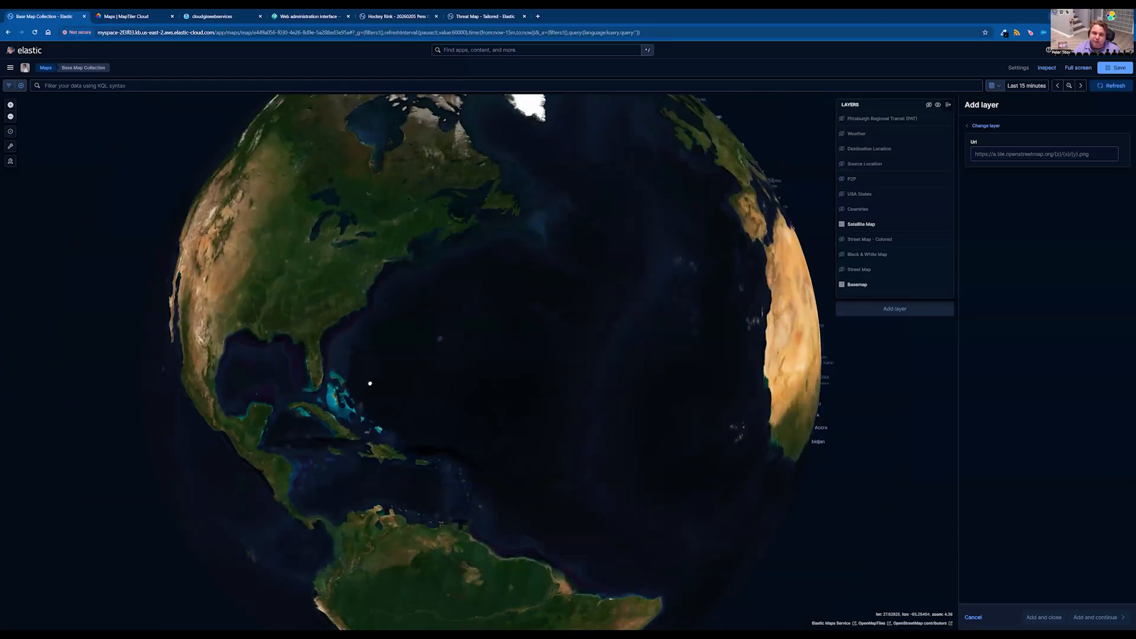
left_click_drag(368, 385, 583, 429)
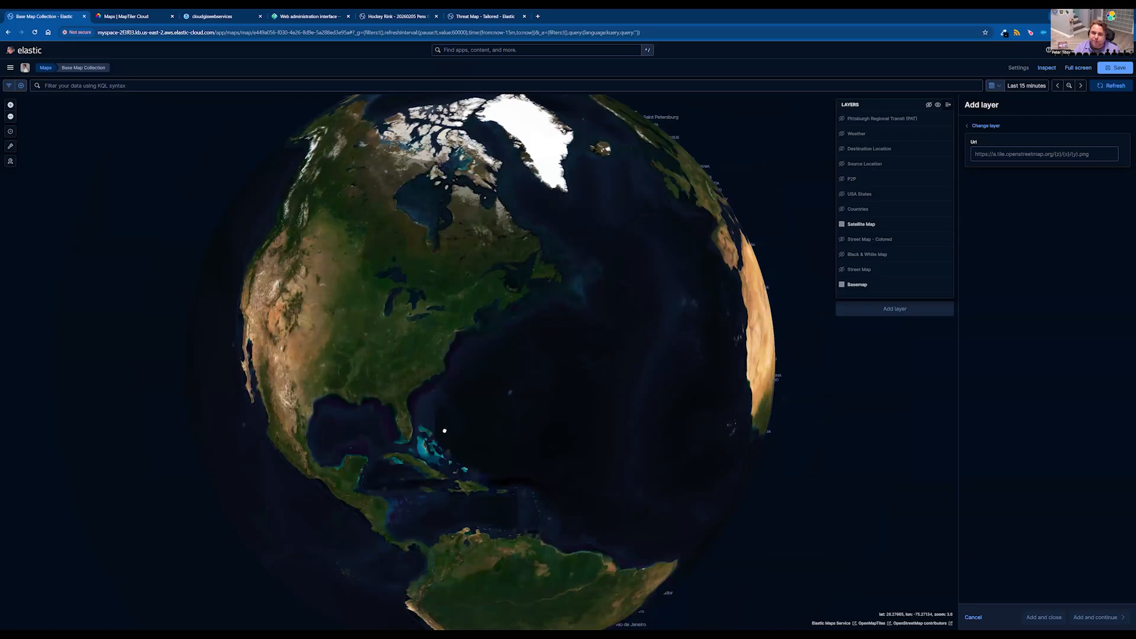
left_click(973, 617)
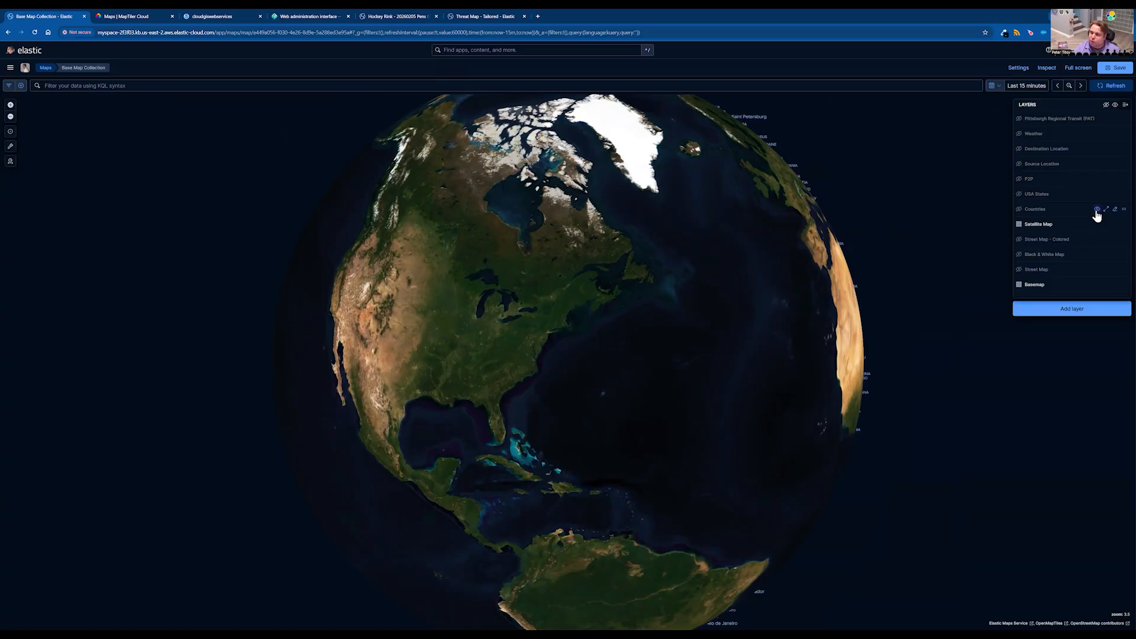
Step: Show the Countries layer over the satellite map and inspect the shaded countries across the Atlantic
left_click(1097, 209)
left_click_drag(761, 432, 438, 435)
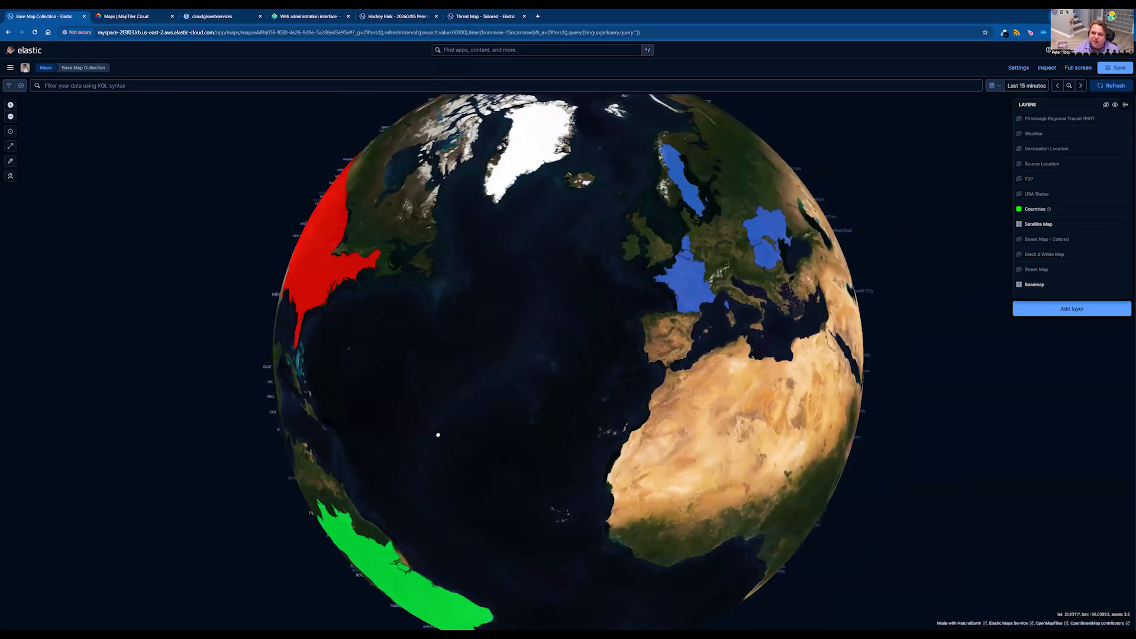
left_click_drag(641, 278, 569, 276)
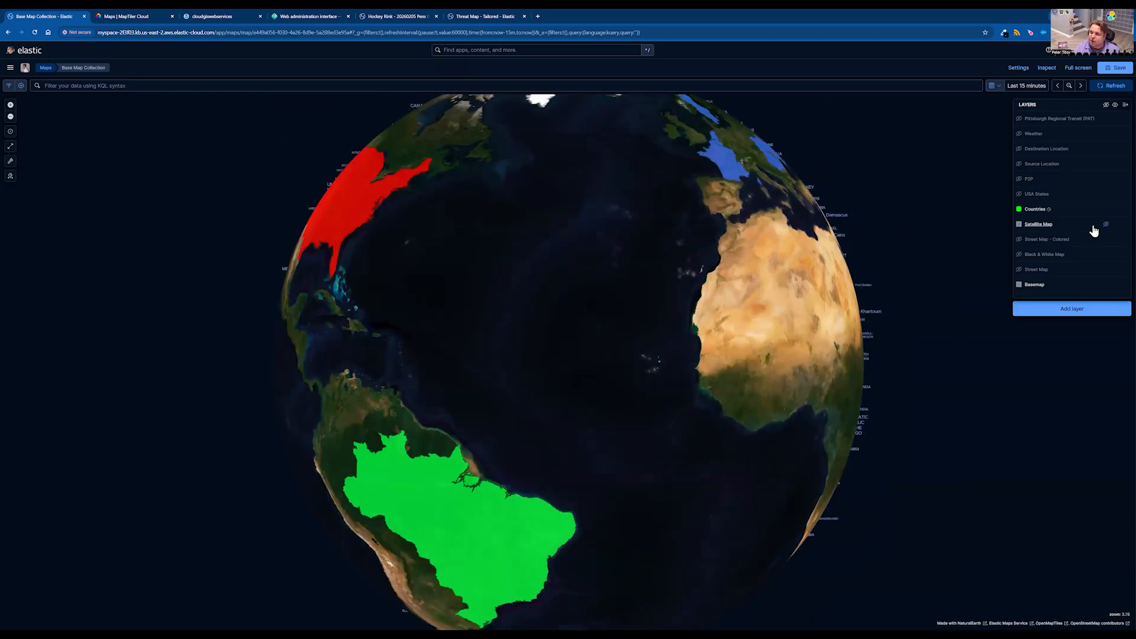
Step: Review the Countries layer's settings, including its expanded source details, and close them without changes
left_click(1108, 211)
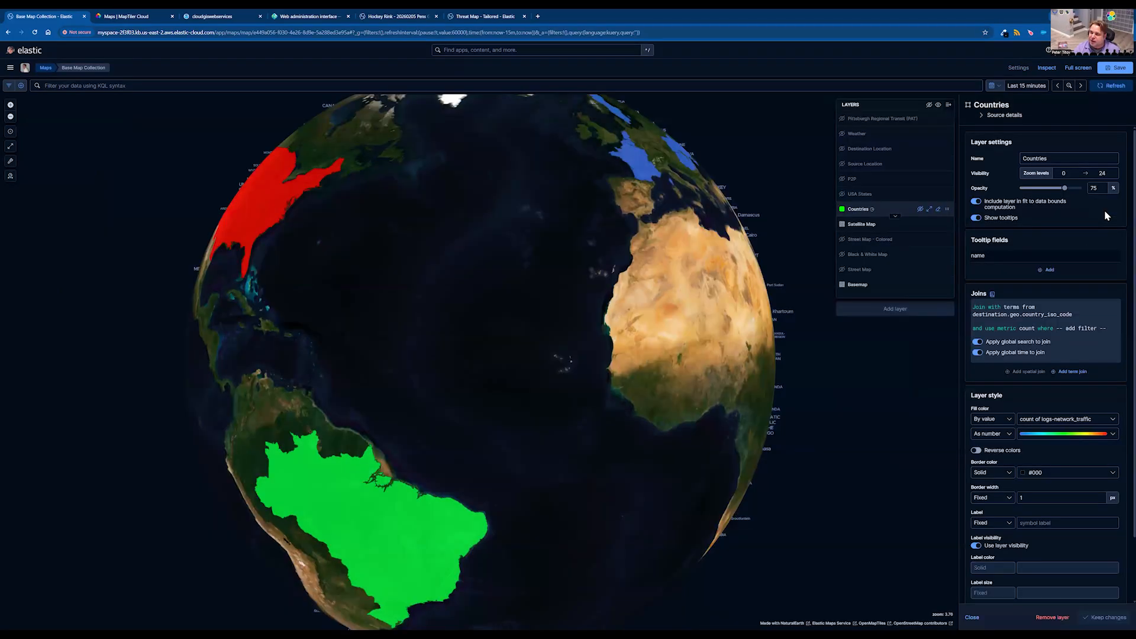
left_click(981, 116)
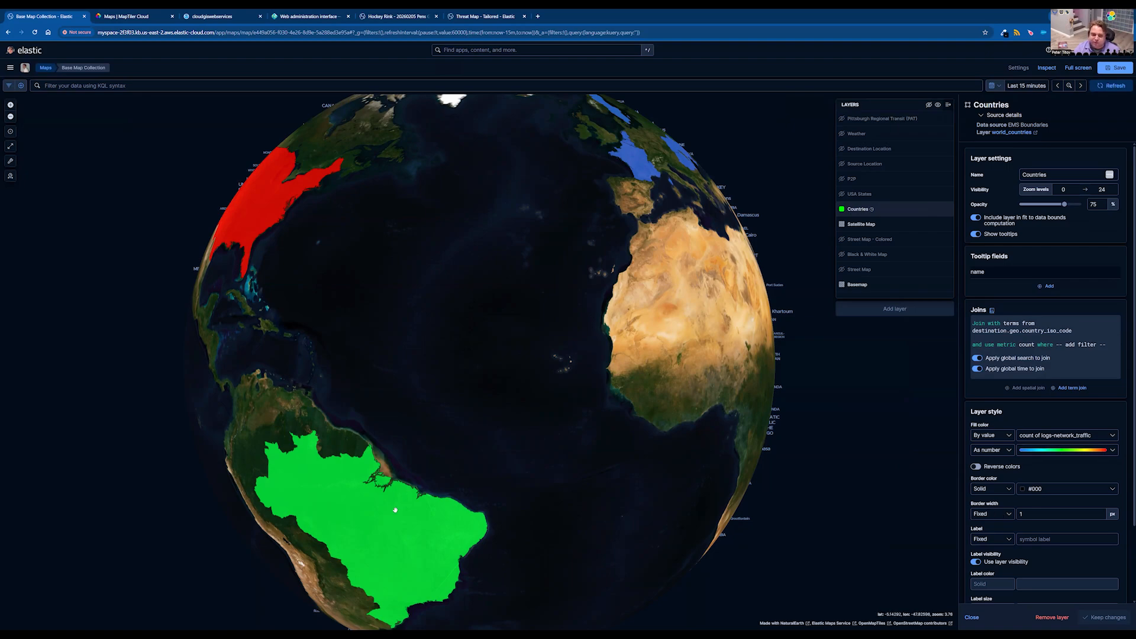
mouse_move(395, 510)
left_click(972, 618)
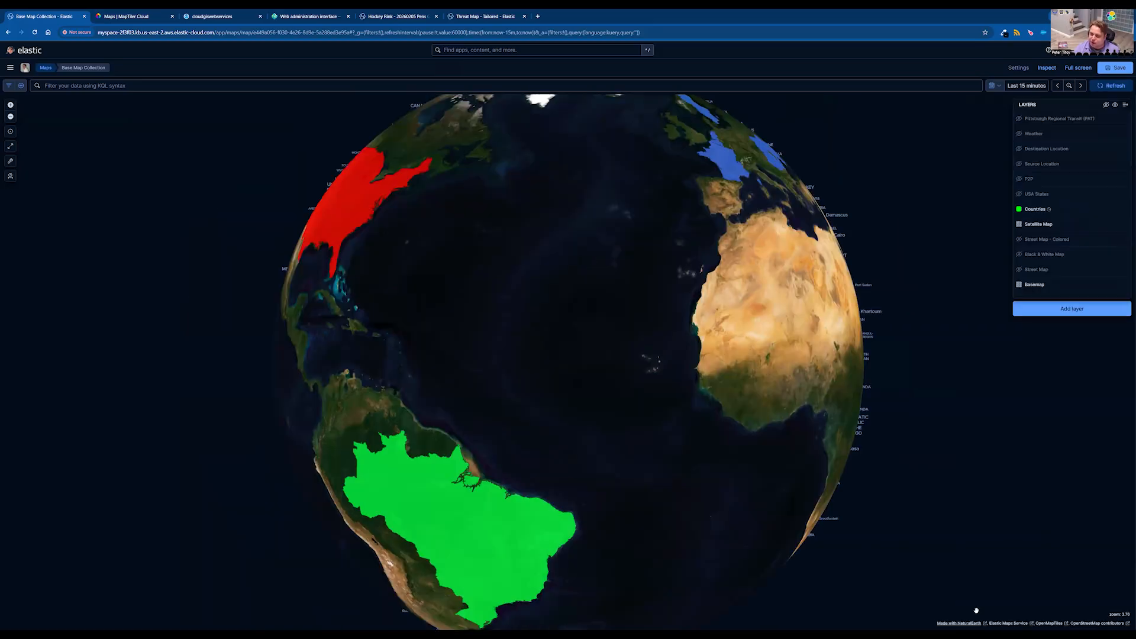
Step: Start a new EMS Boundaries layer and preview the Administrative regions boundaries on the globe
left_click(1085, 313)
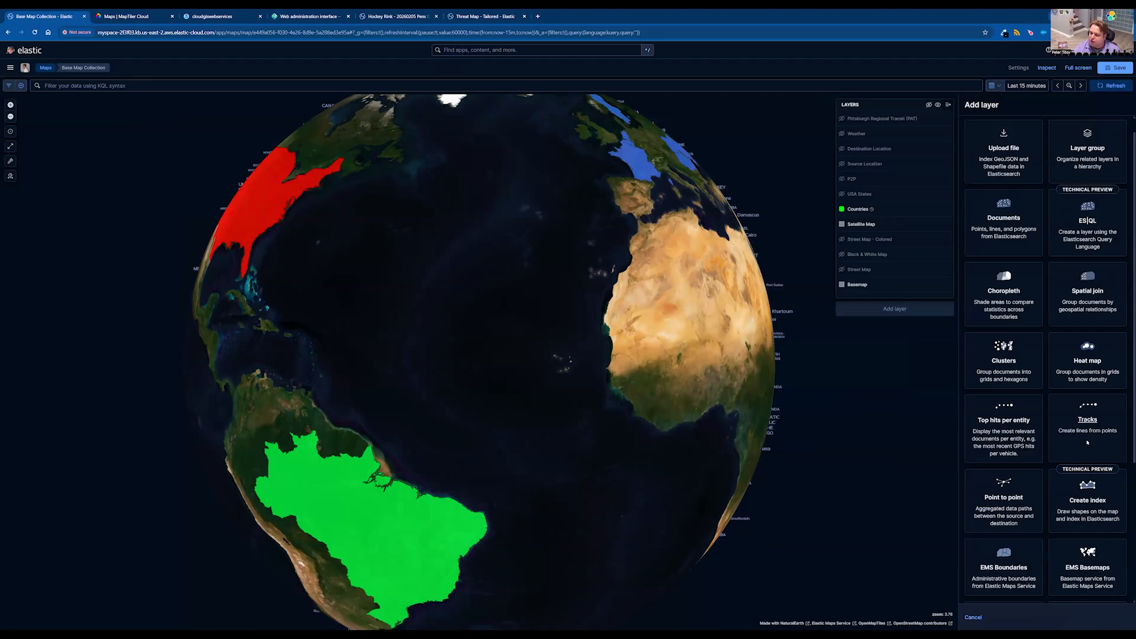
scroll(1089, 432, "down", 2)
left_click(1006, 483)
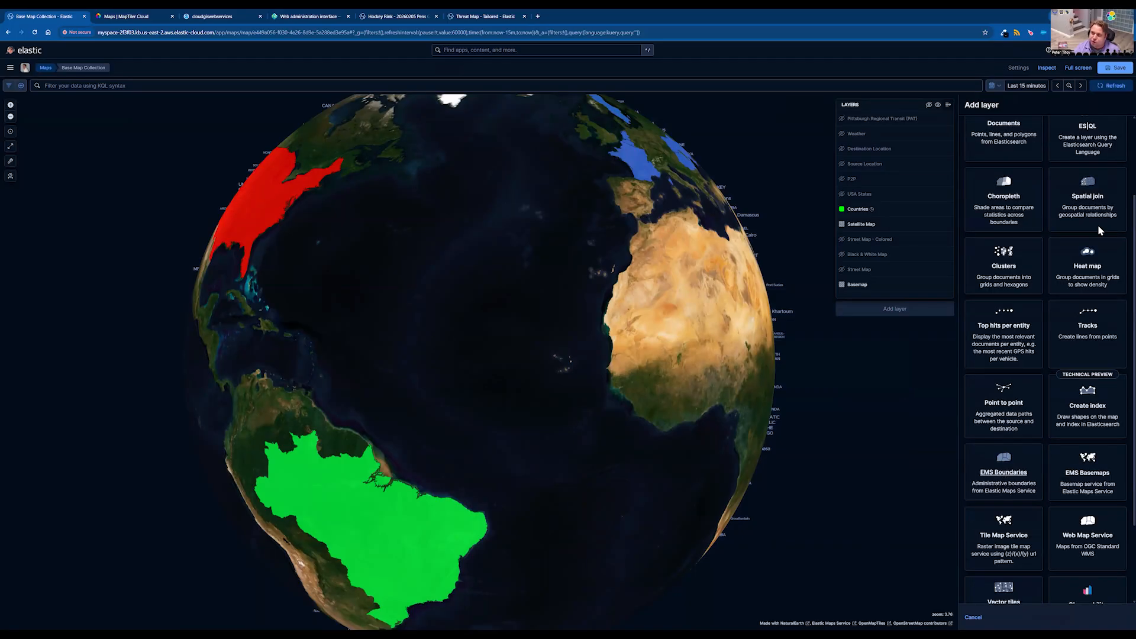
left_click(1095, 155)
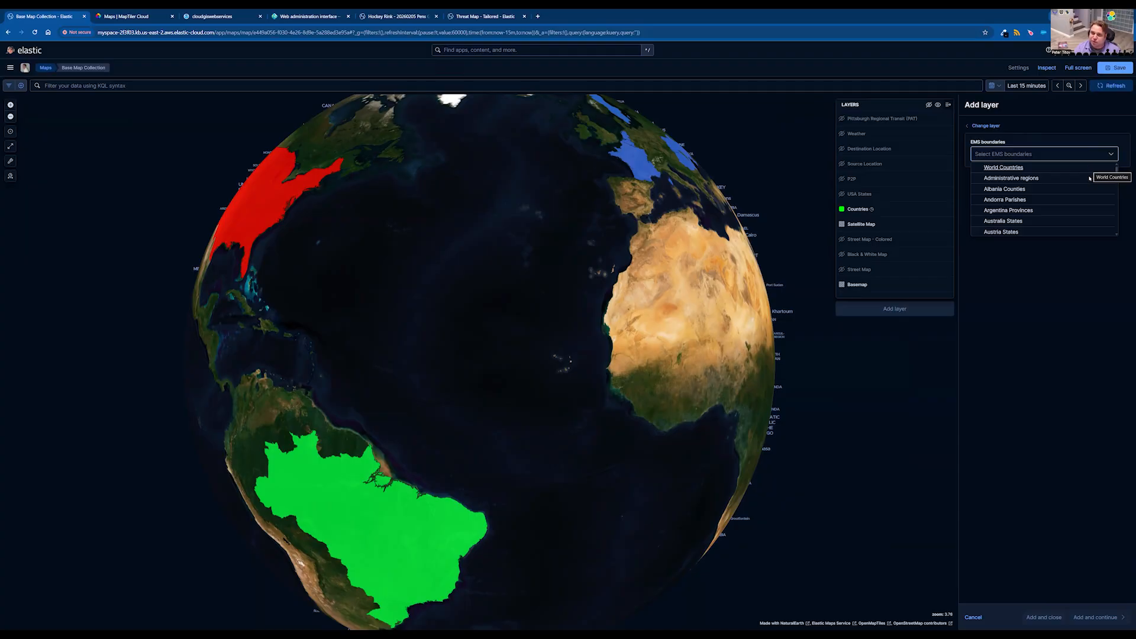
left_click(1065, 178)
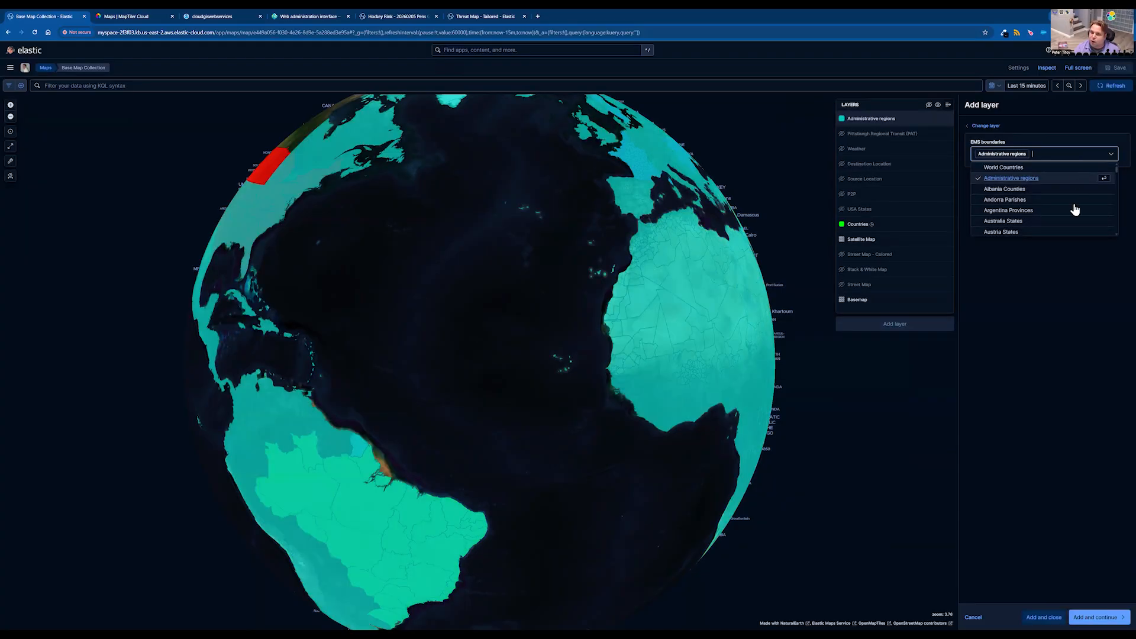
Step: Browse the available EMS boundaries through the end of the list and examine the previewed administrative regions around the Atlantic
right_click(1075, 208)
left_click(1075, 157)
left_click(1075, 158)
scroll(1071, 207, "down", 3)
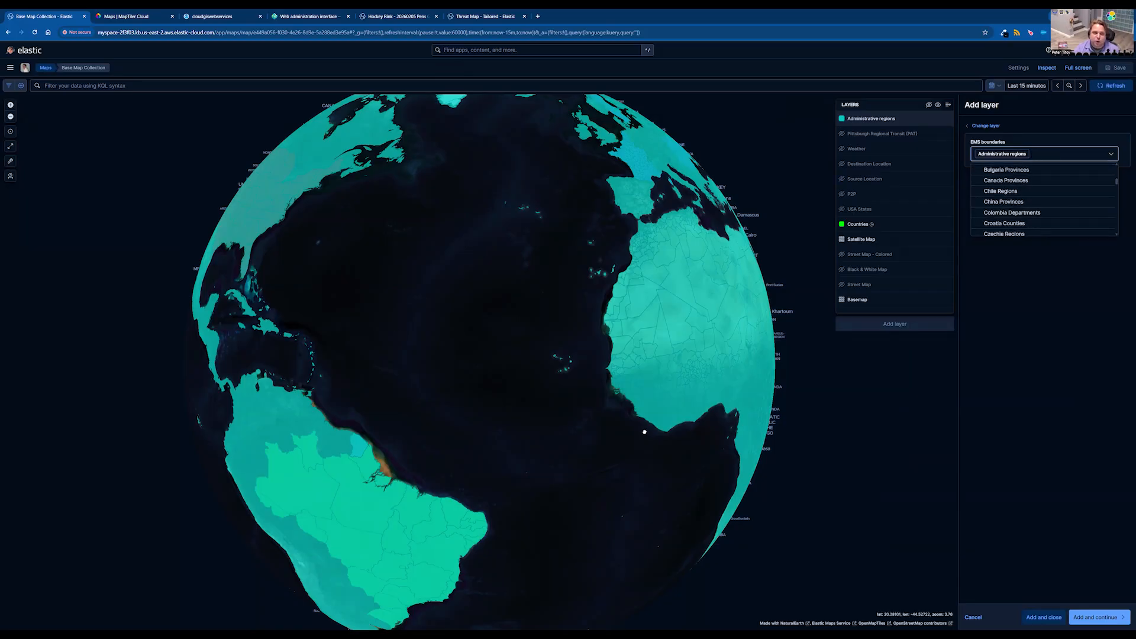
left_click_drag(472, 424, 527, 486)
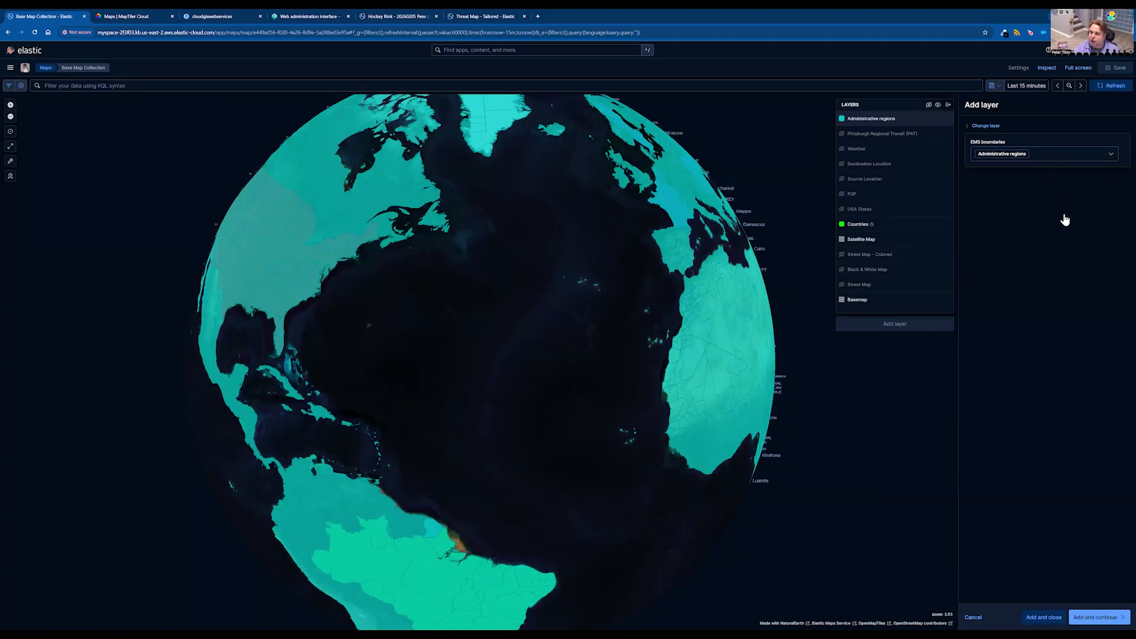
left_click(1063, 155)
scroll(1065, 217, "down", 6)
scroll(1065, 218, "down", 12)
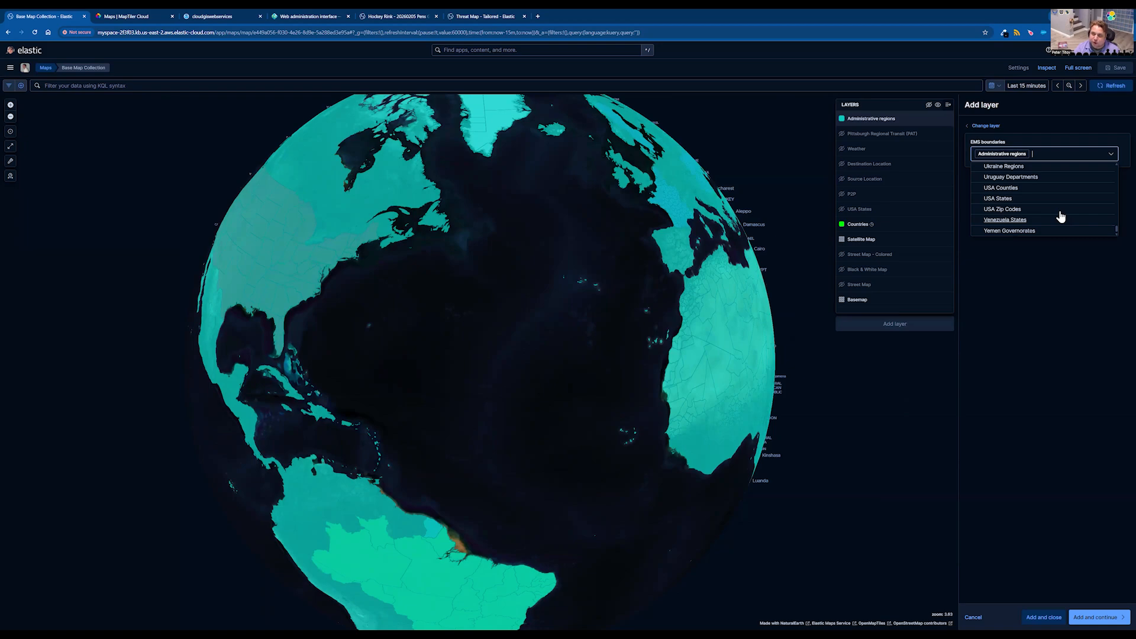
Step: Show the USA States layer, inspect the shaded states across North America, and show the P2P layer
left_click_drag(429, 394, 684, 430)
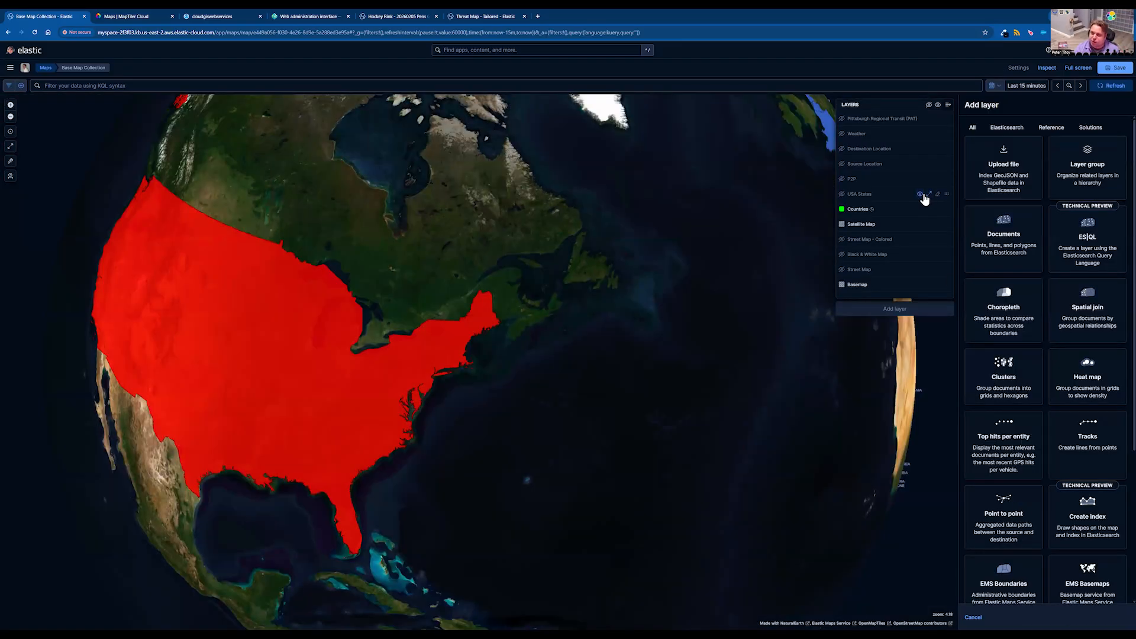
left_click(920, 195)
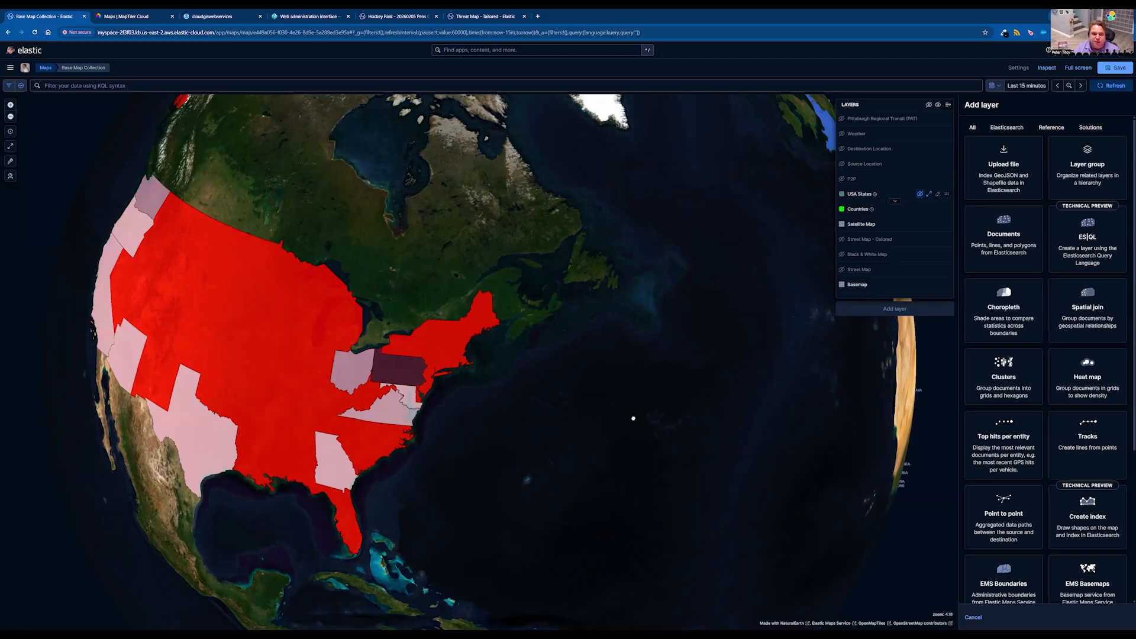
left_click_drag(330, 484, 553, 465)
left_click(409, 484)
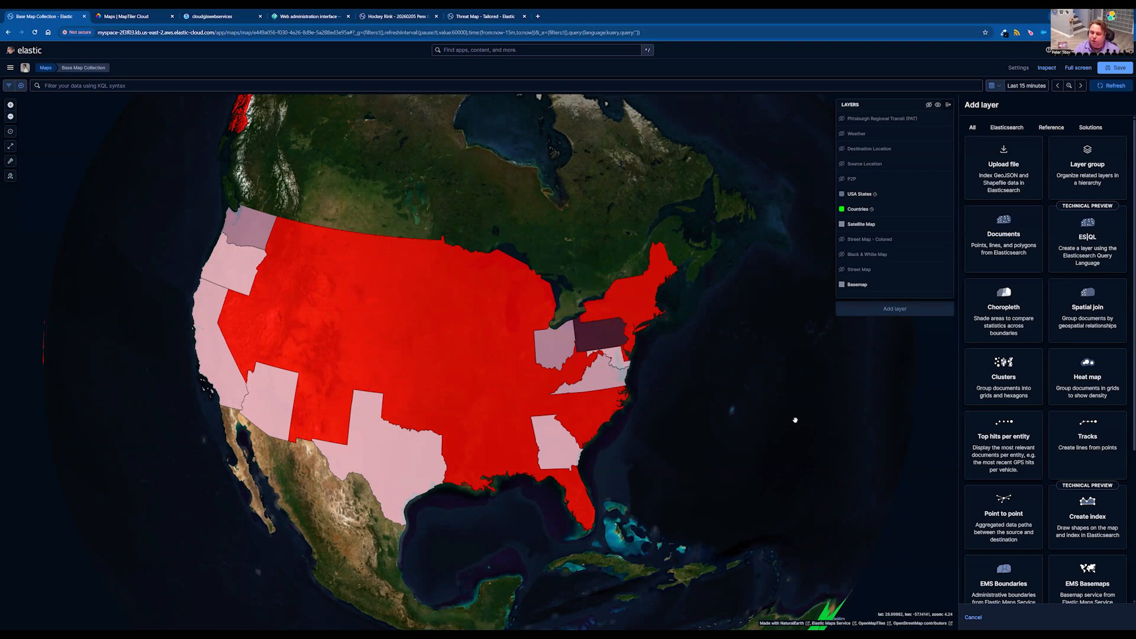
left_click_drag(795, 420, 630, 397)
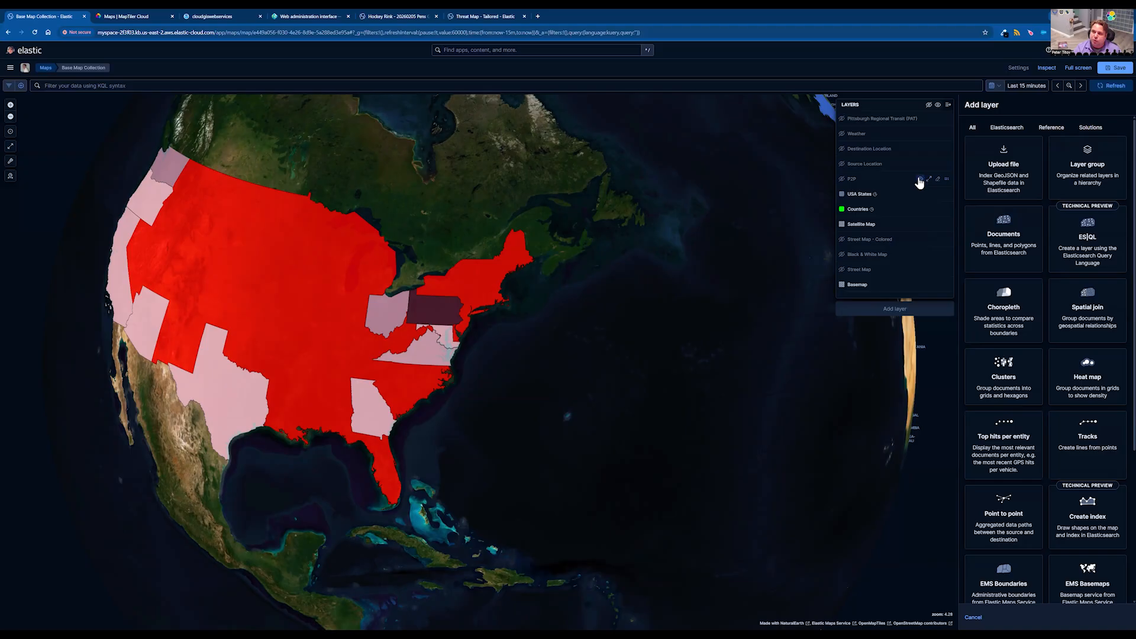
left_click(921, 180)
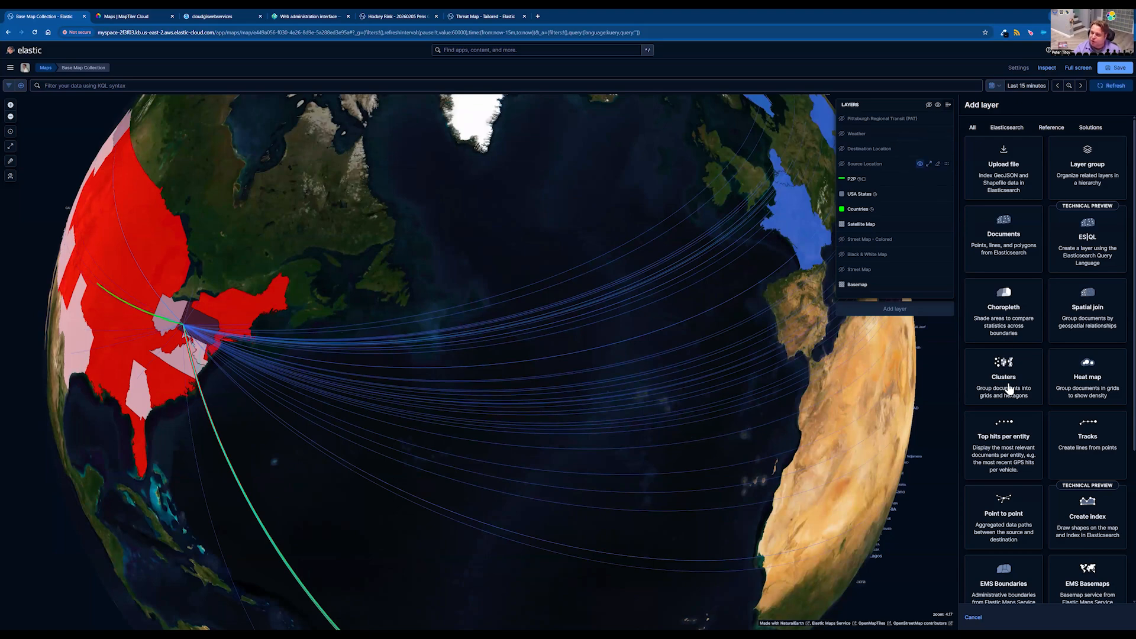
Step: Start a Point to point layer with the logs-network_traffic data view, and cancel adding it
left_click(1008, 521)
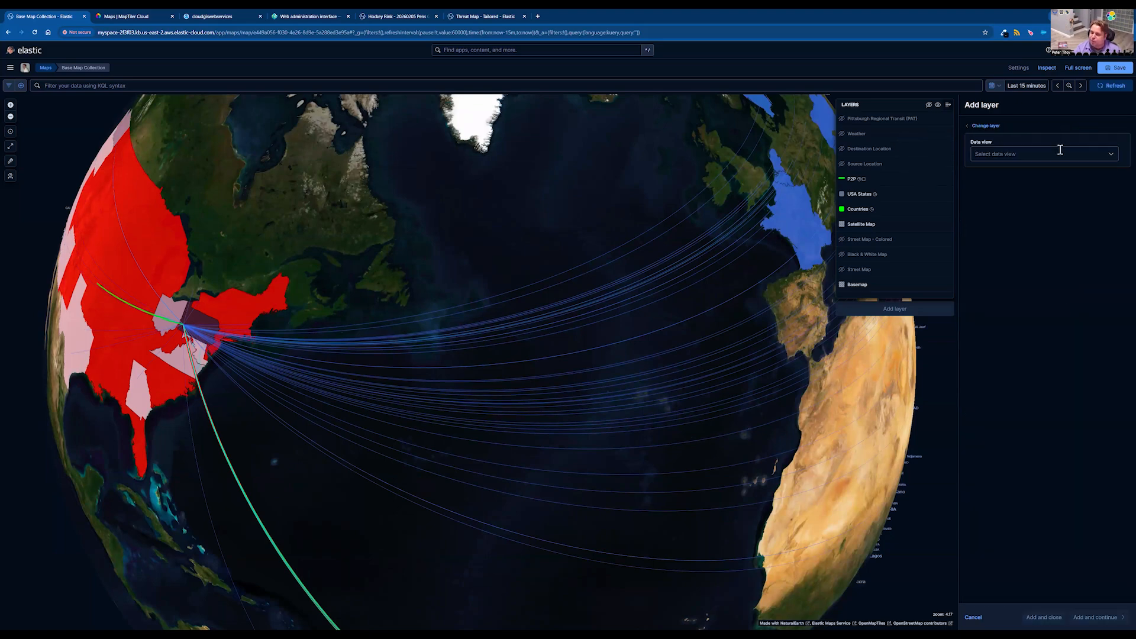
left_click(1061, 152)
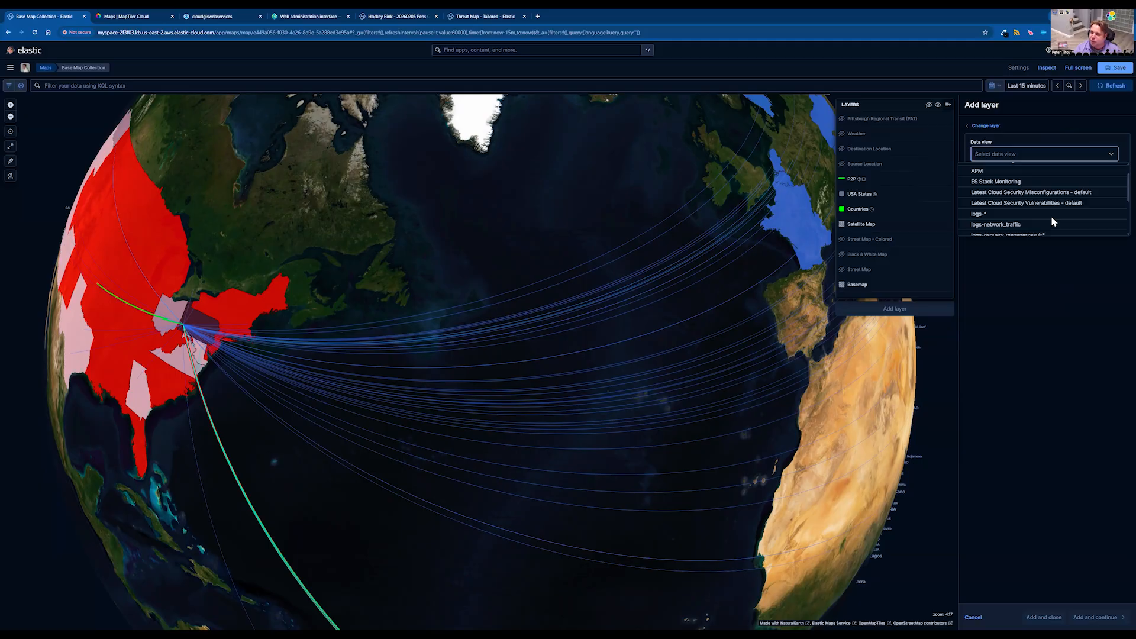
left_click(1049, 207)
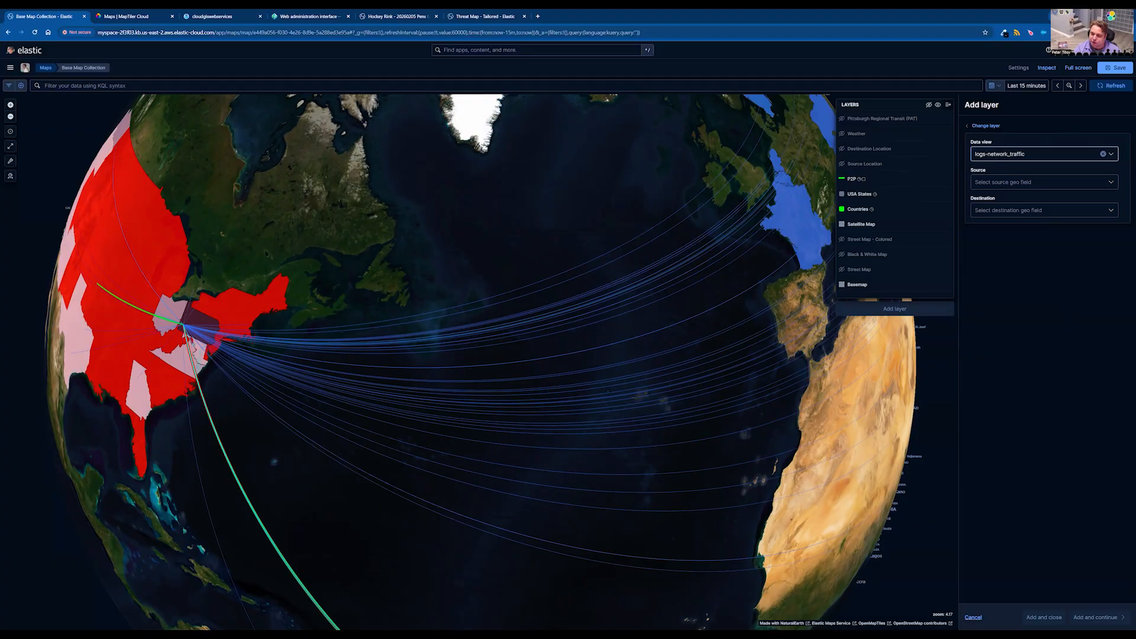
left_click(973, 617)
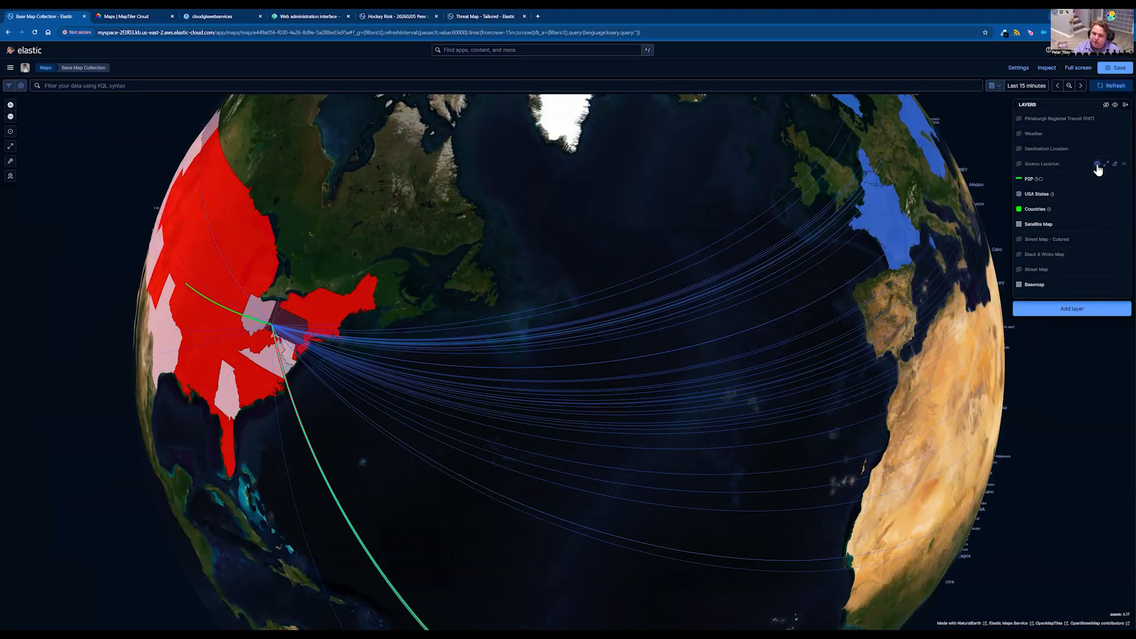
Step: Show the Source Location and Destination Location layers and inspect their markers across Europe and the Americas
left_click(1097, 166)
left_click(1098, 150)
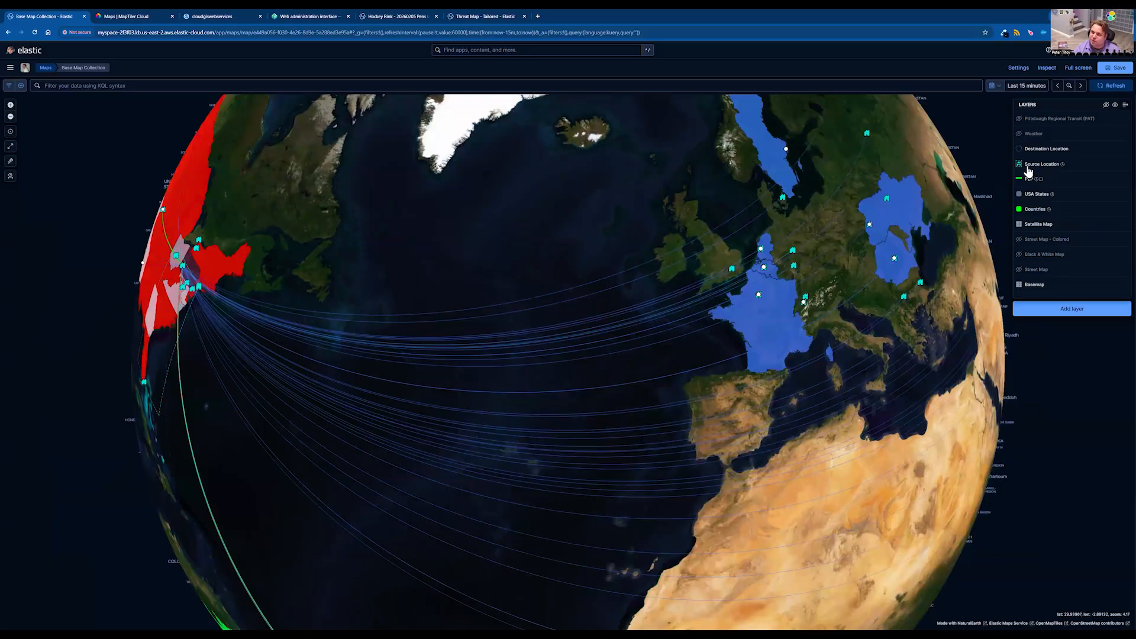
mouse_move(1027, 172)
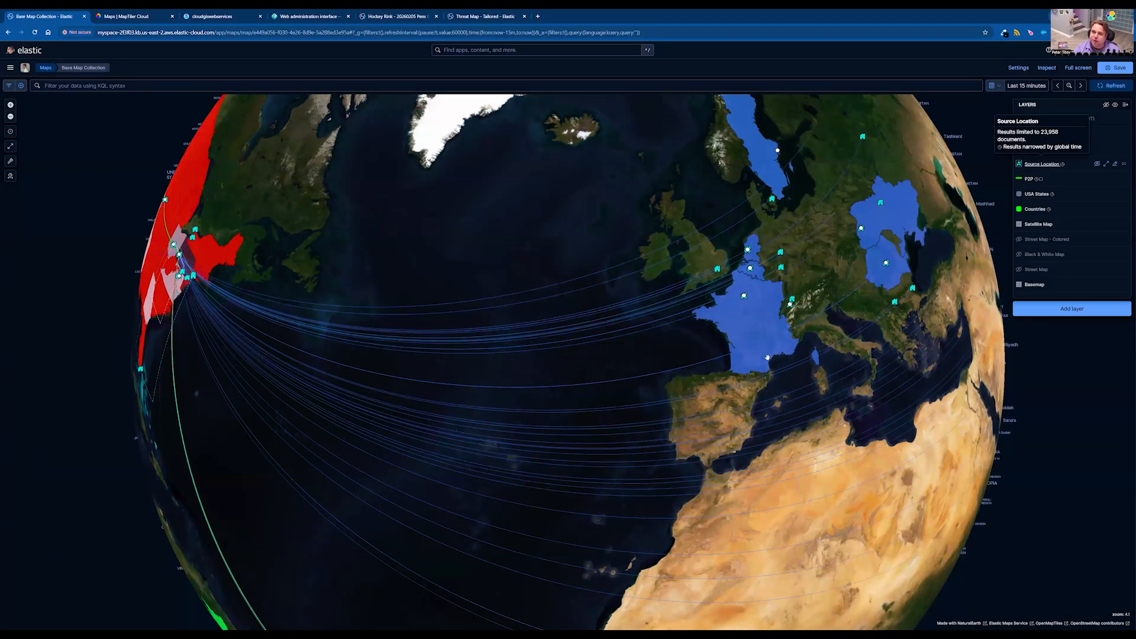
mouse_move(778, 153)
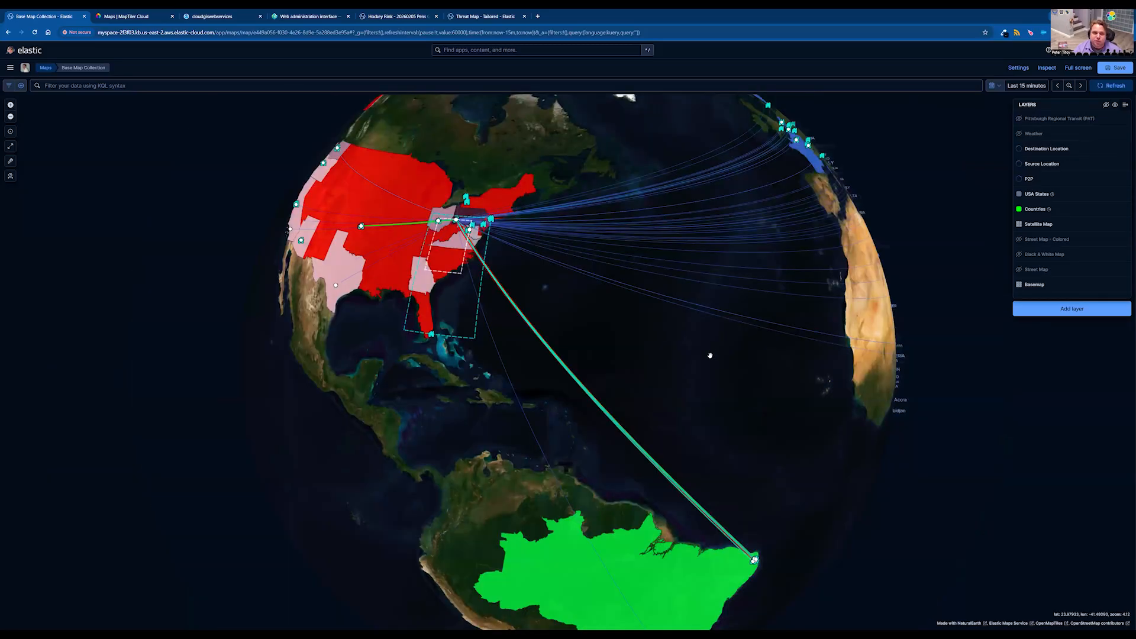
left_click_drag(593, 370, 412, 326)
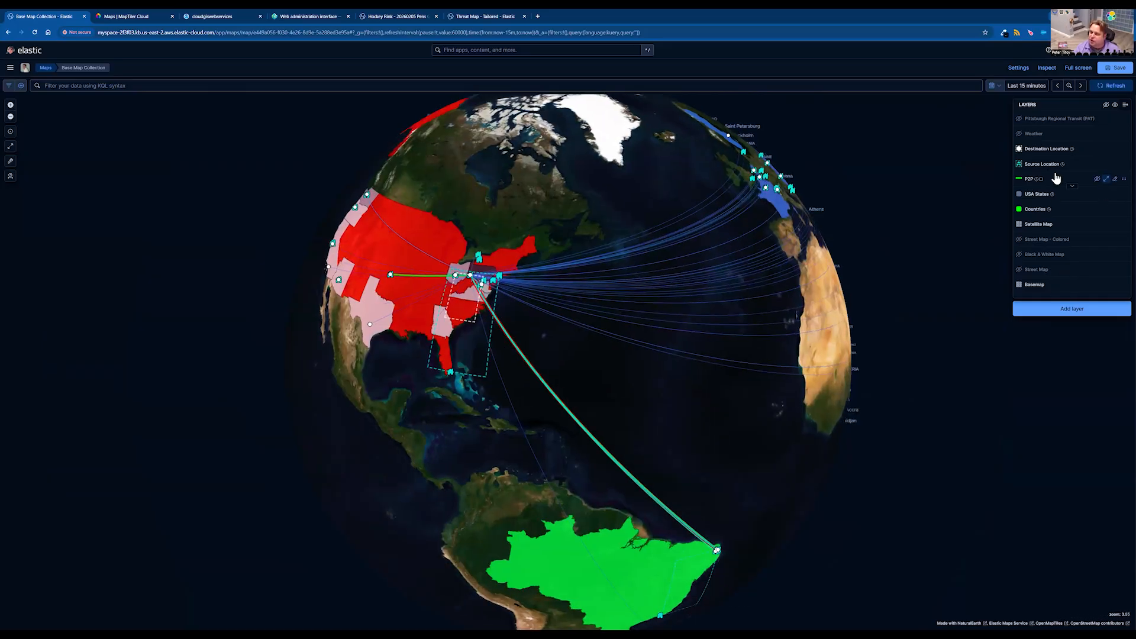
Step: Review the Source Location layer's settings, including its expanded source details, and close them without changes
left_click(1115, 166)
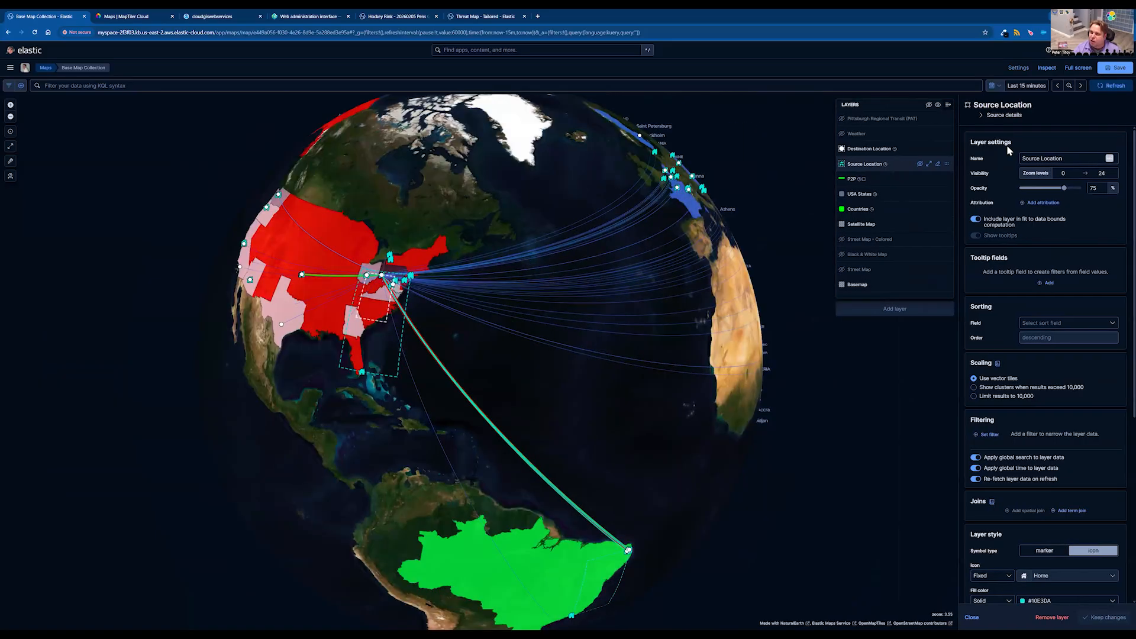
left_click(983, 118)
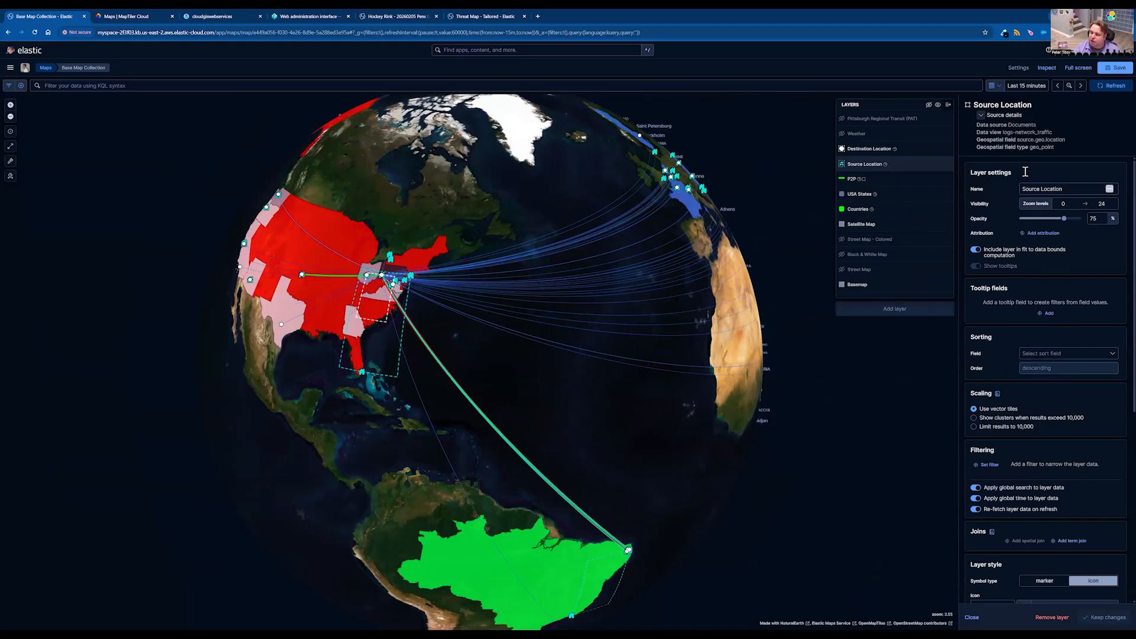
left_click(972, 617)
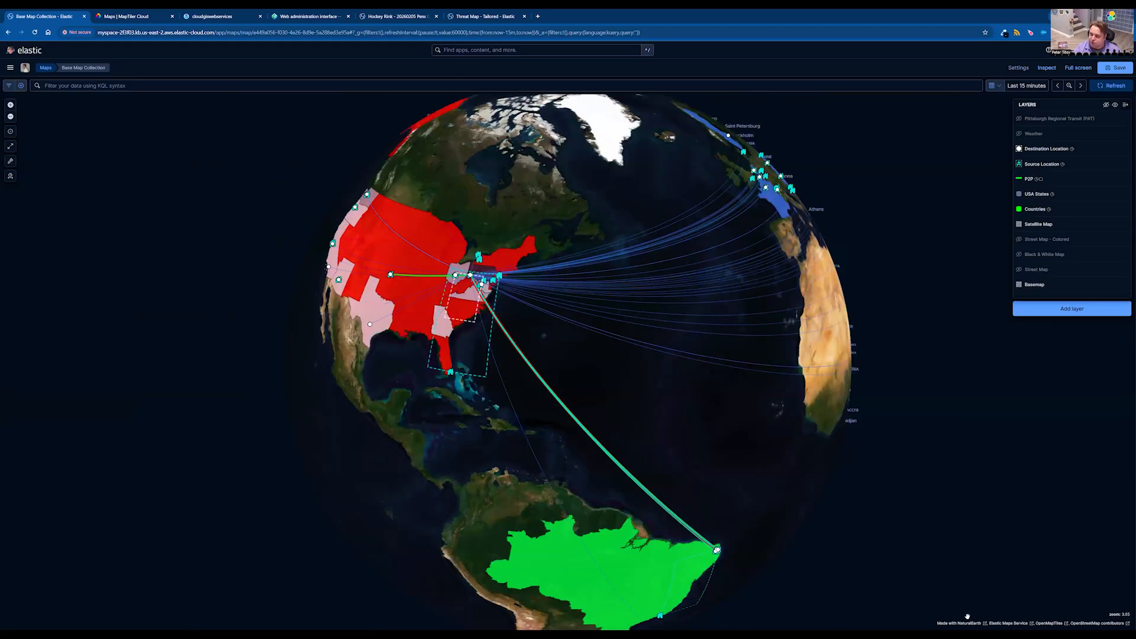
Step: Add a Documents layer from the logs-network_traffic data view using the source.geo.location geospatial field, keeping its default settings
left_click(1063, 318)
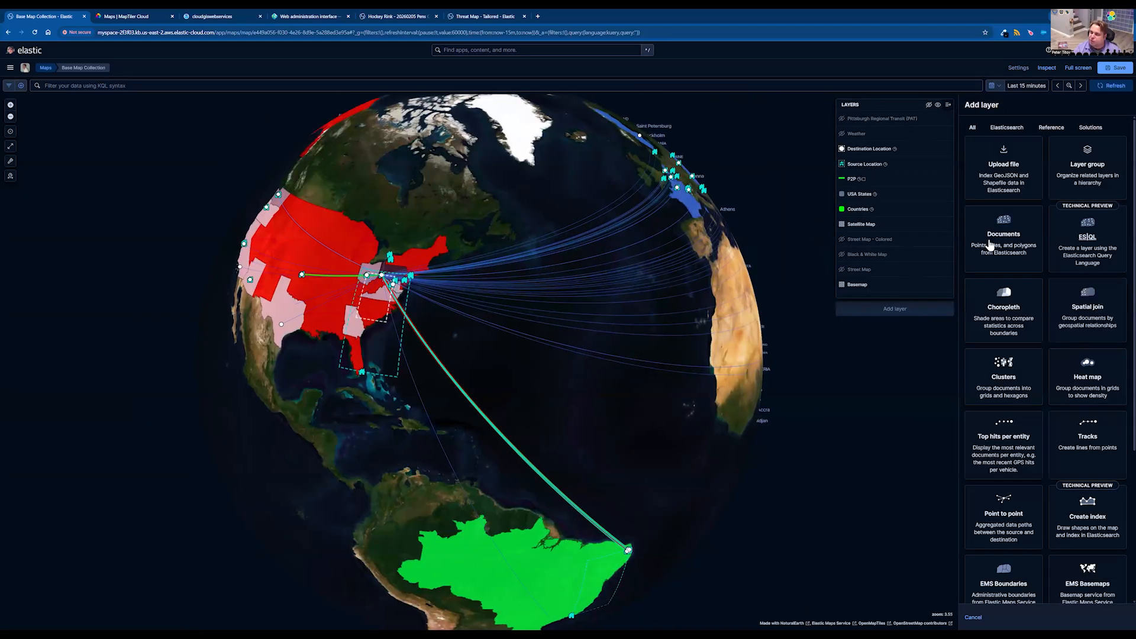
left_click(990, 246)
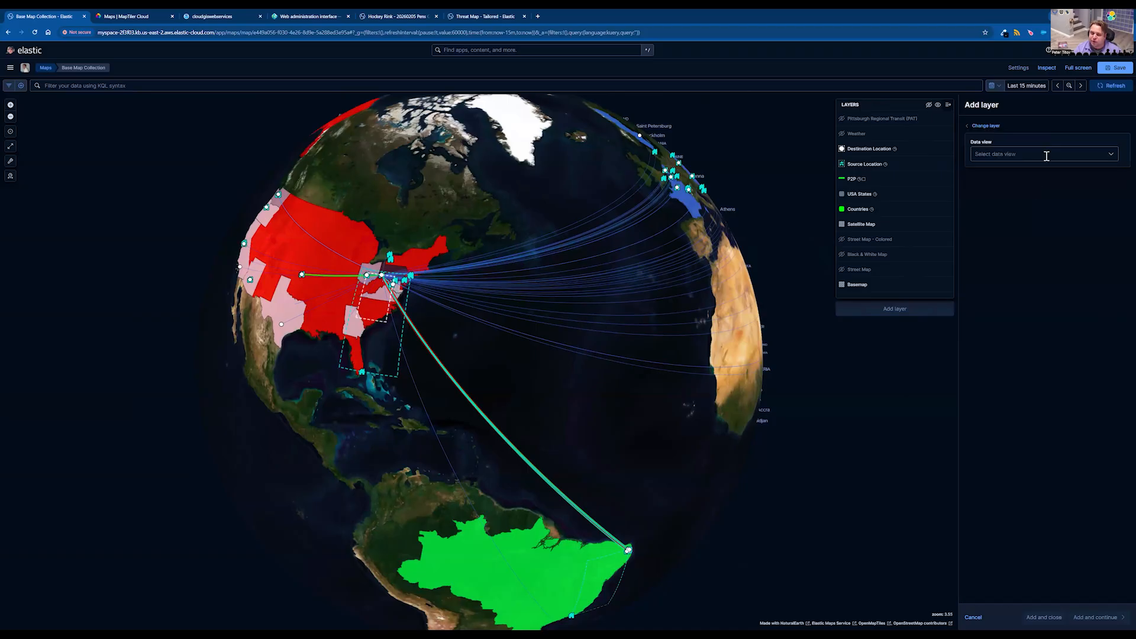
left_click(1047, 155)
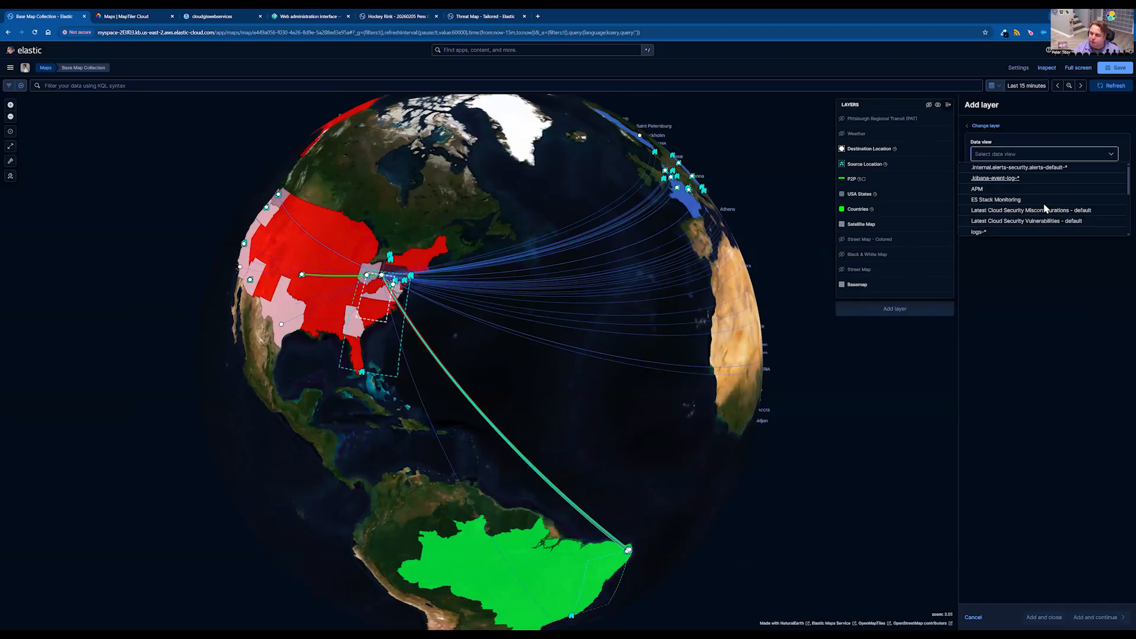
scroll(1046, 192, "down", 2)
left_click(1046, 191)
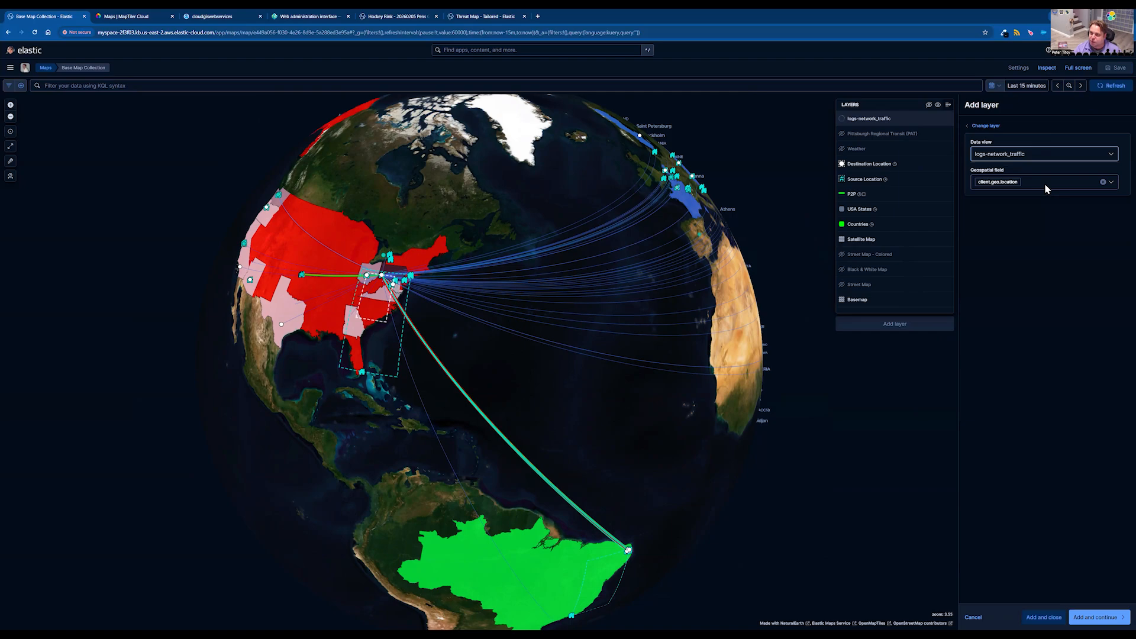
left_click(1046, 186)
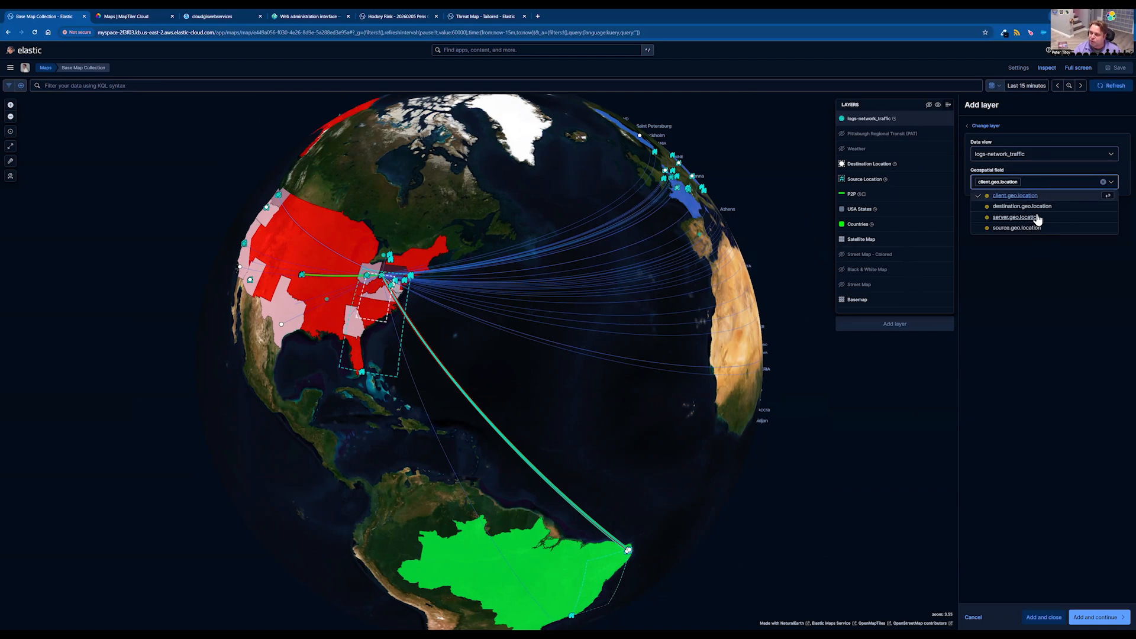
left_click(1045, 230)
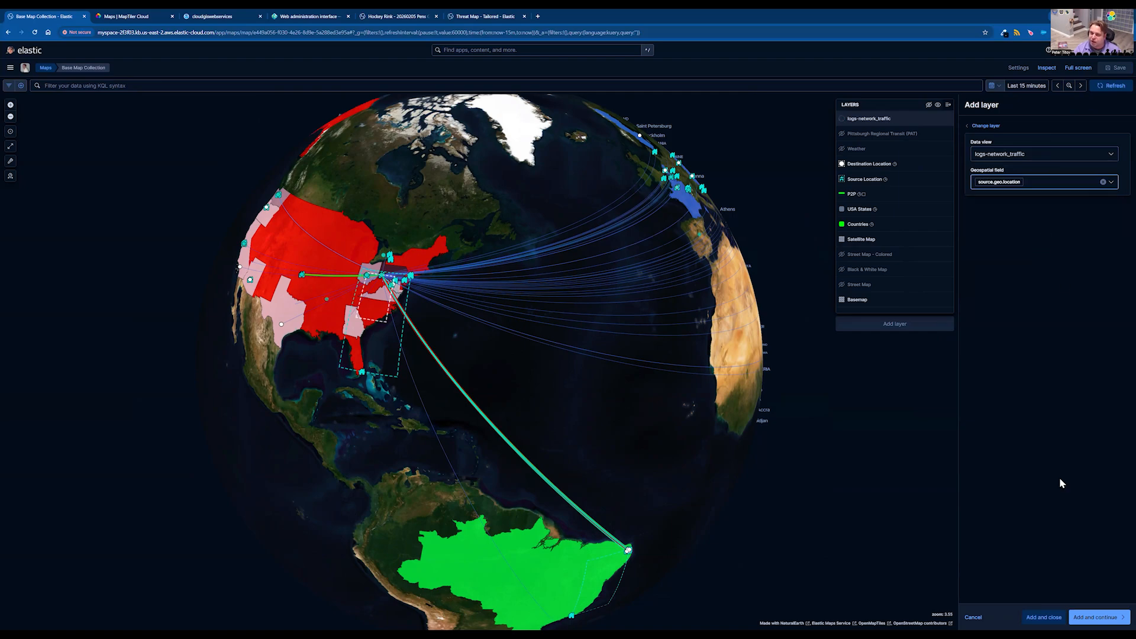
left_click(1095, 618)
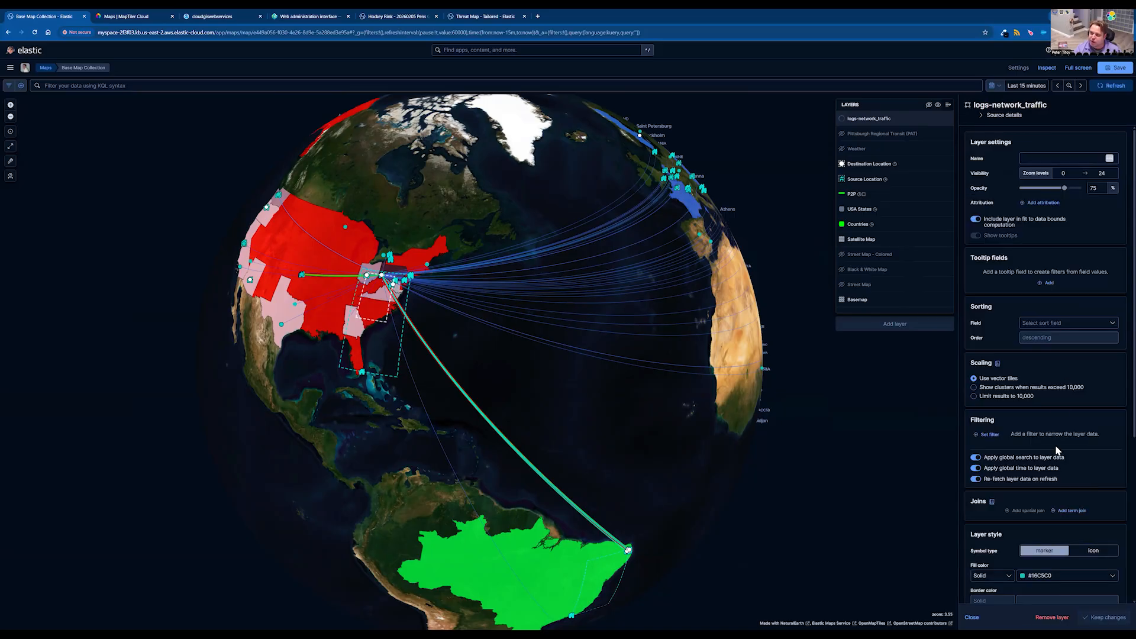
scroll(1046, 383, "down", 5)
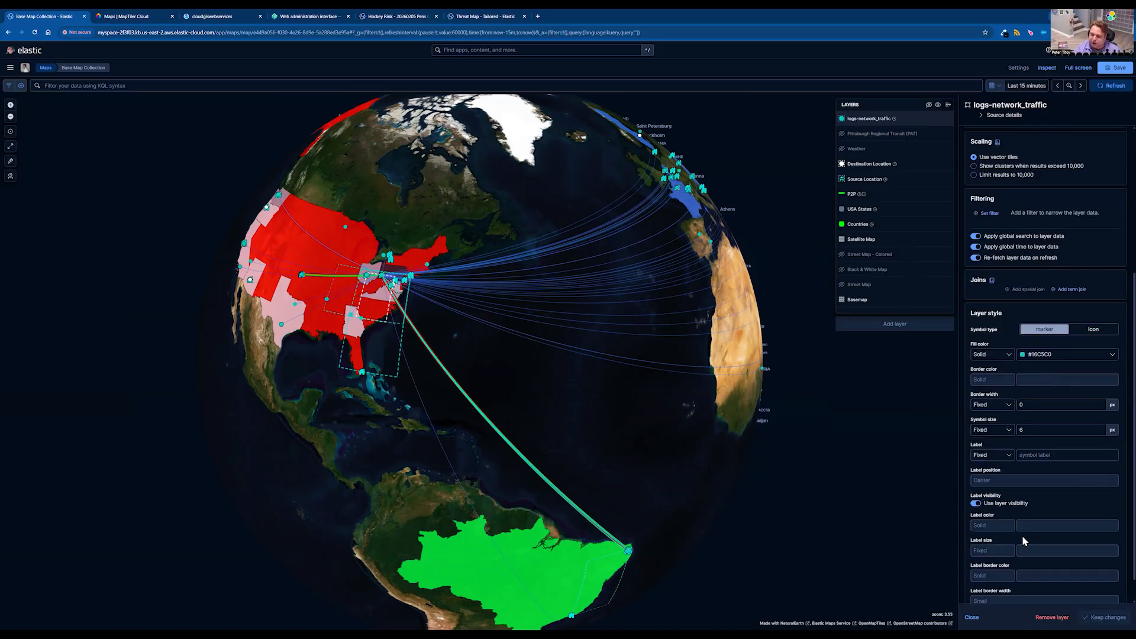
left_click(971, 617)
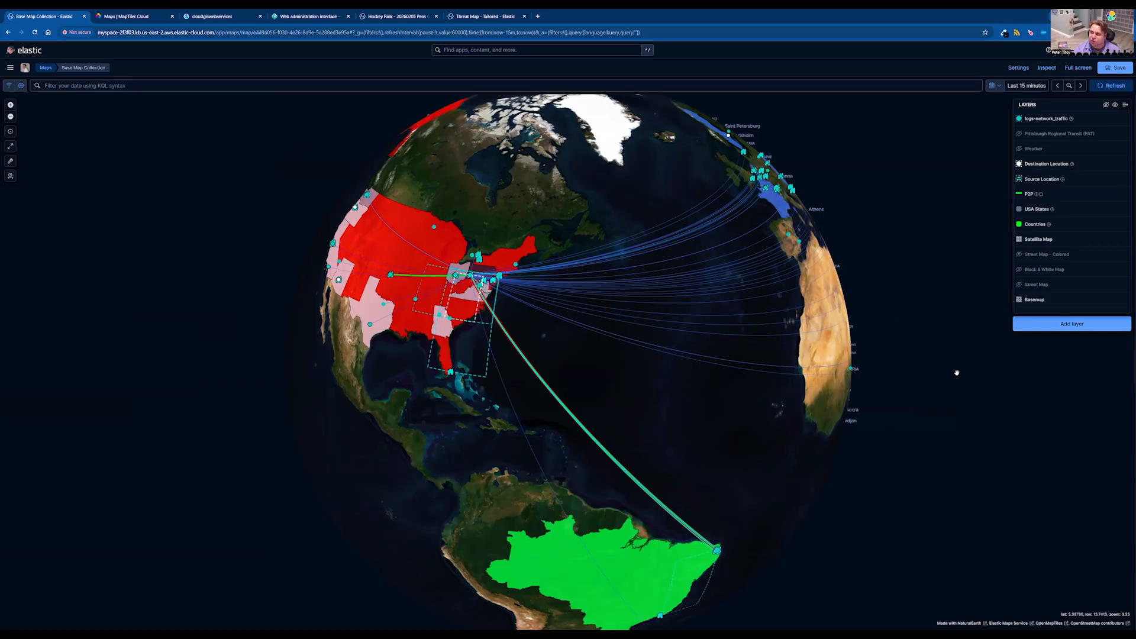
Step: Show the Weather layer and inspect the weather imagery over North America
left_click_drag(712, 398, 882, 423)
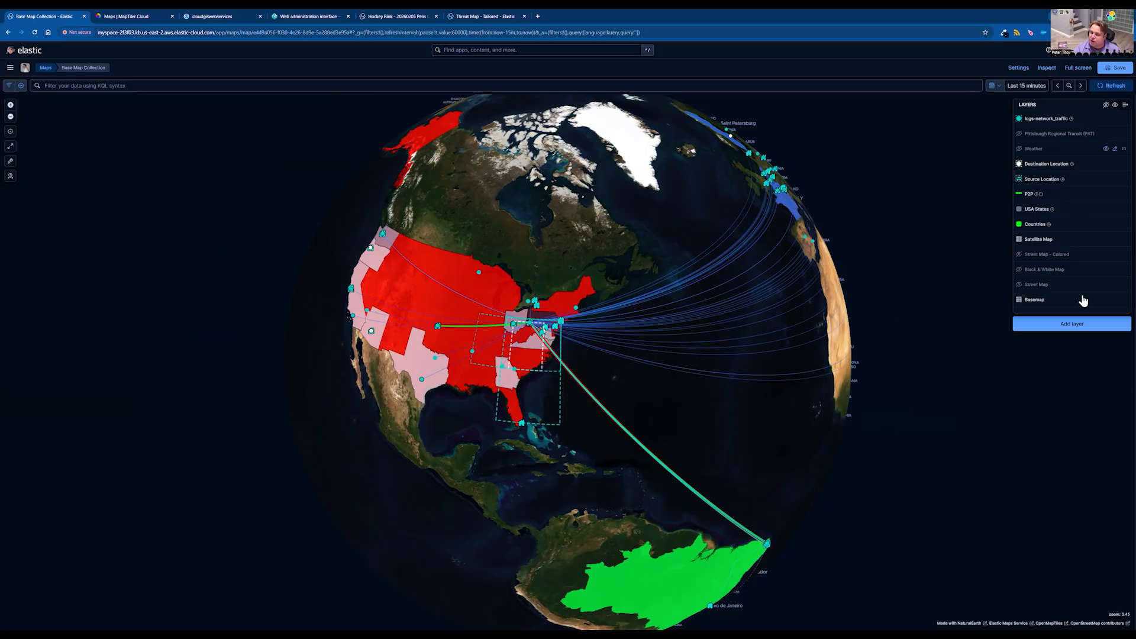
left_click(1106, 150)
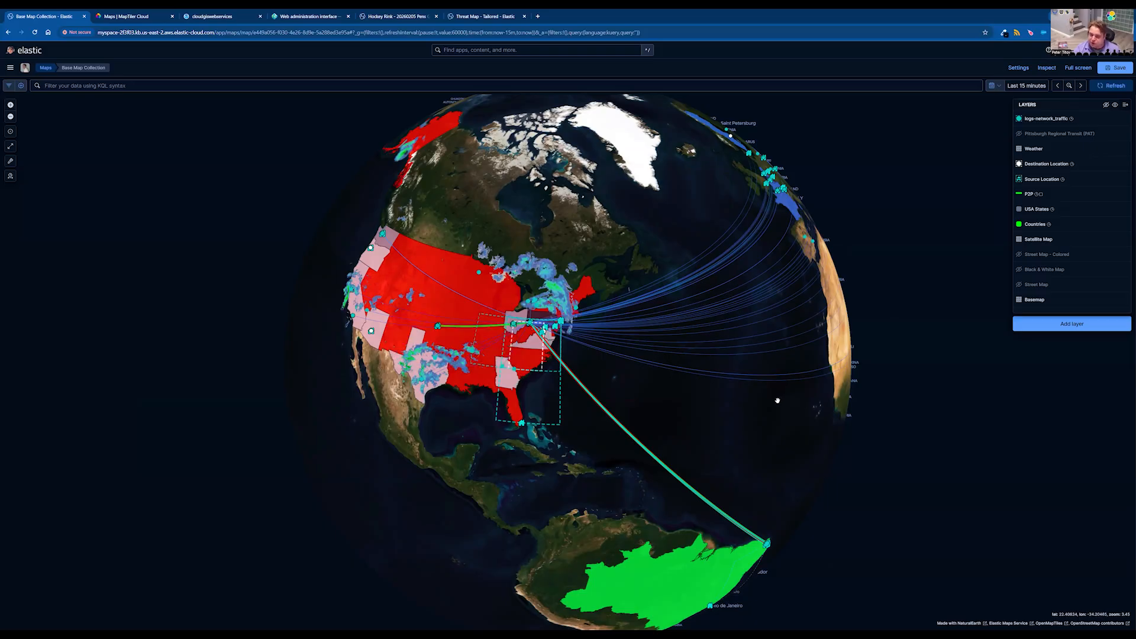
left_click_drag(661, 396, 748, 411)
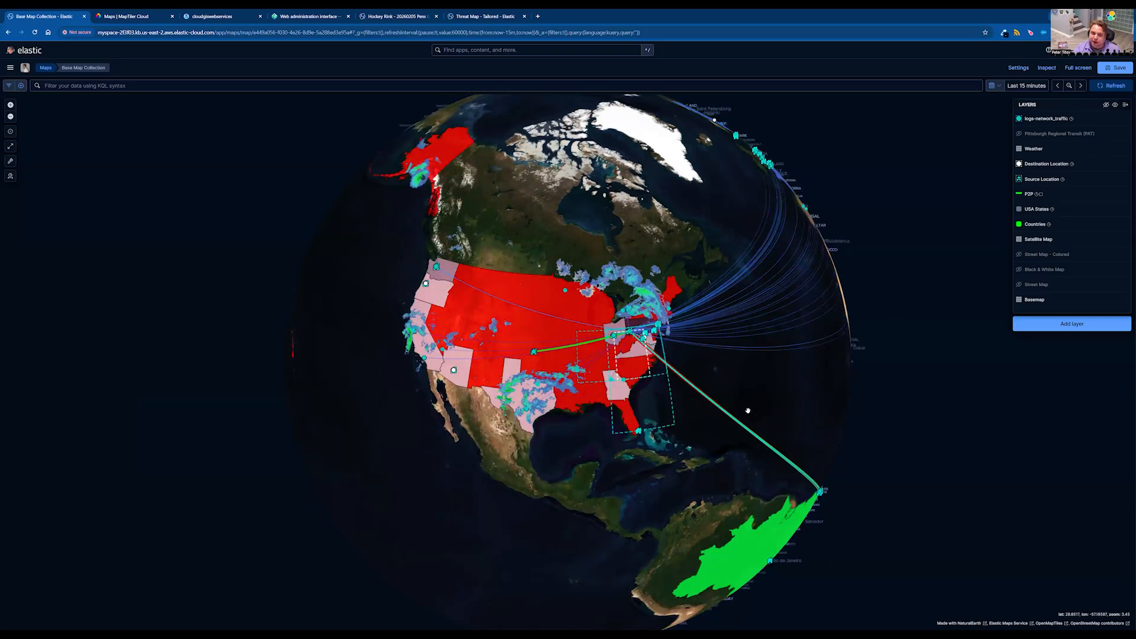
Step: Review the Weather layer's source details and the weather.gov cloud GIS web services page, closing the layer settings without changes
left_click(1115, 149)
left_click(982, 116)
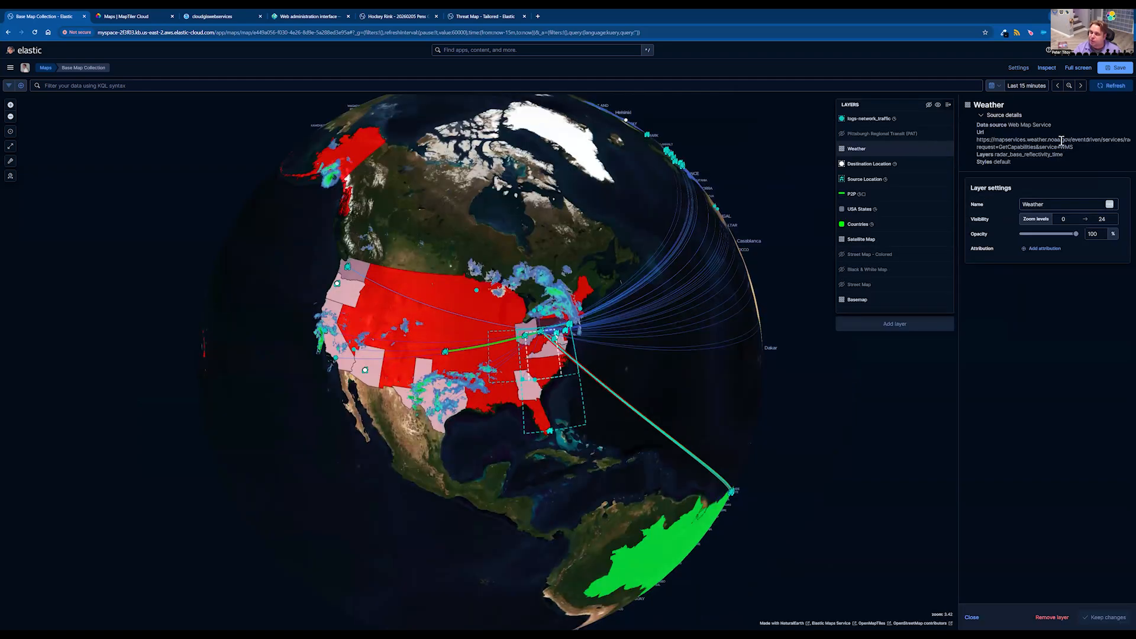
left_click(213, 16)
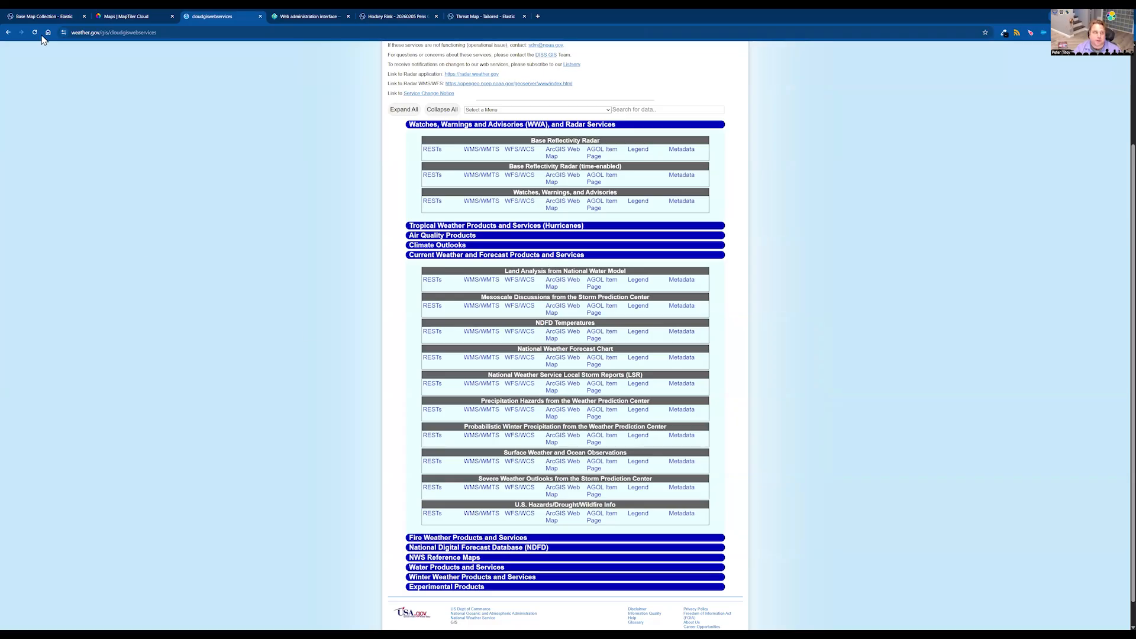
left_click(46, 17)
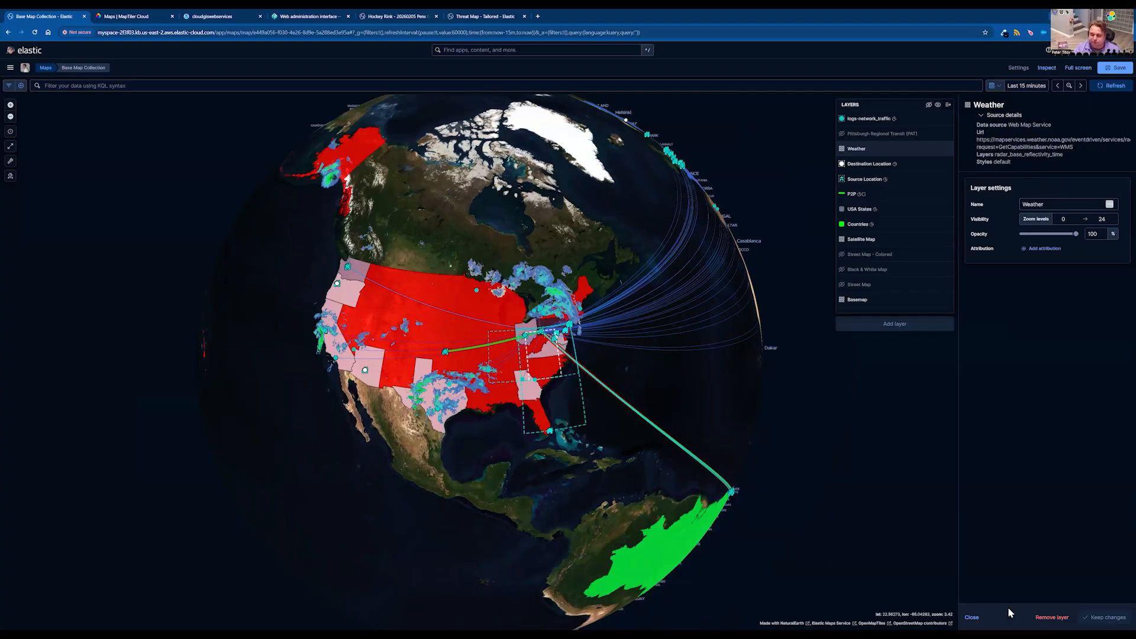
left_click(969, 616)
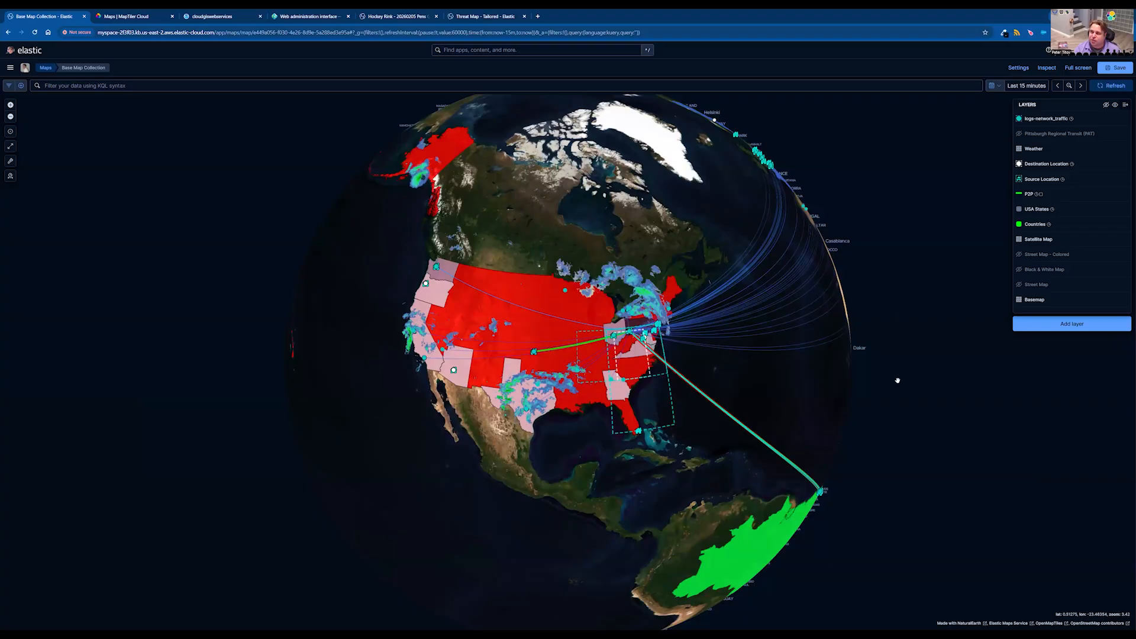
Step: Hide the logs-network_traffic, Weather, Destination Location, Source Location, P2P, USA States and Countries layers
left_click(1098, 119)
left_click(1106, 149)
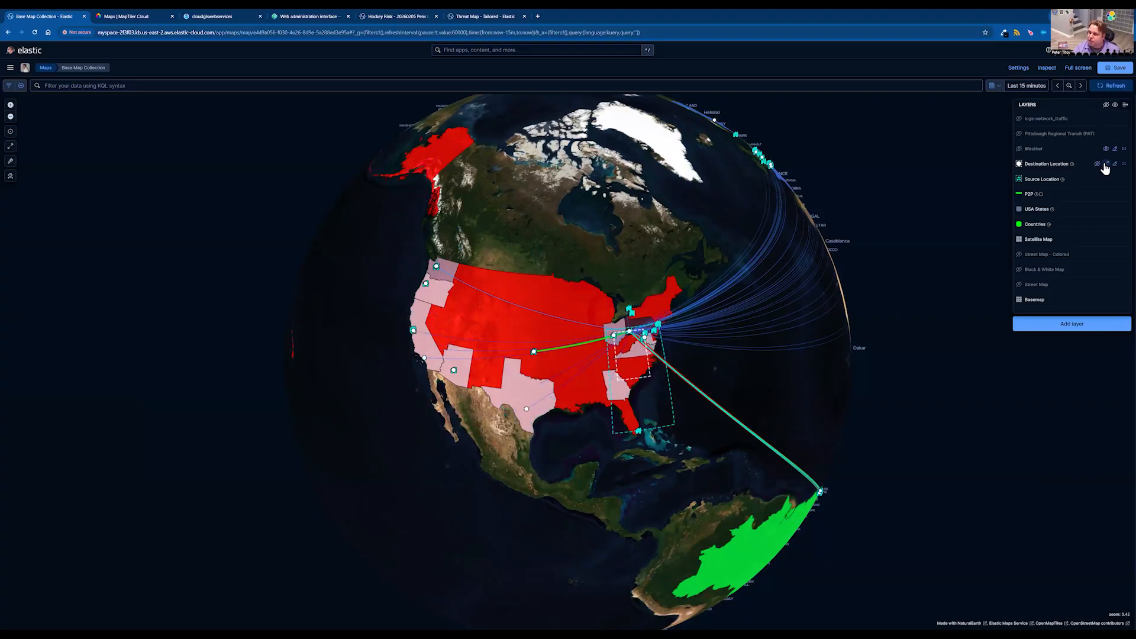
left_click(1097, 165)
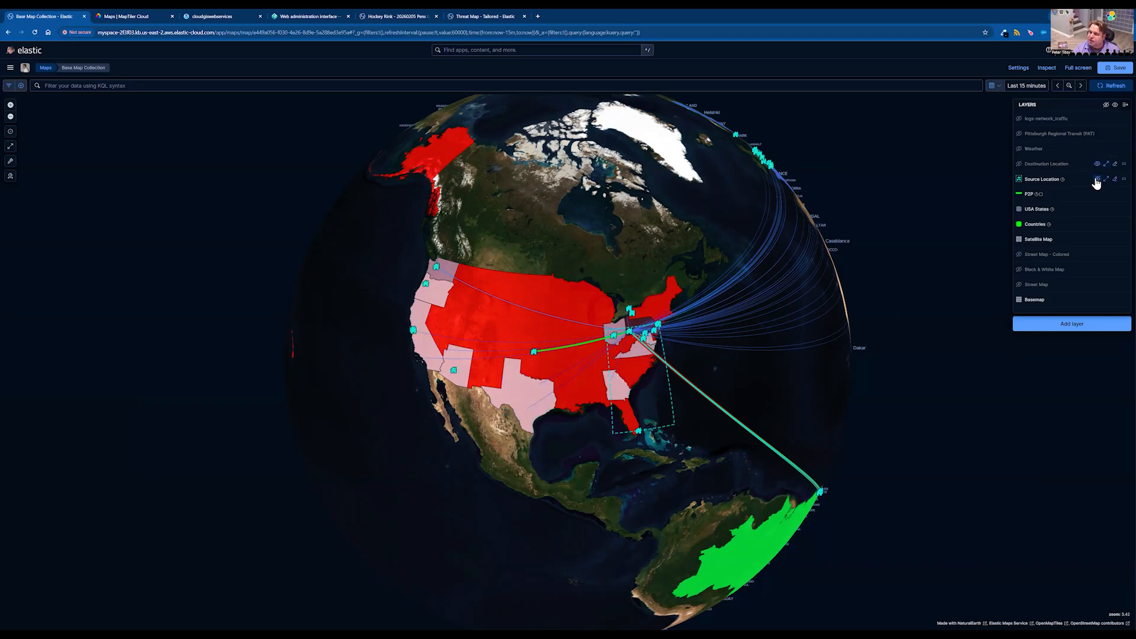
left_click(1097, 179)
left_click(1097, 195)
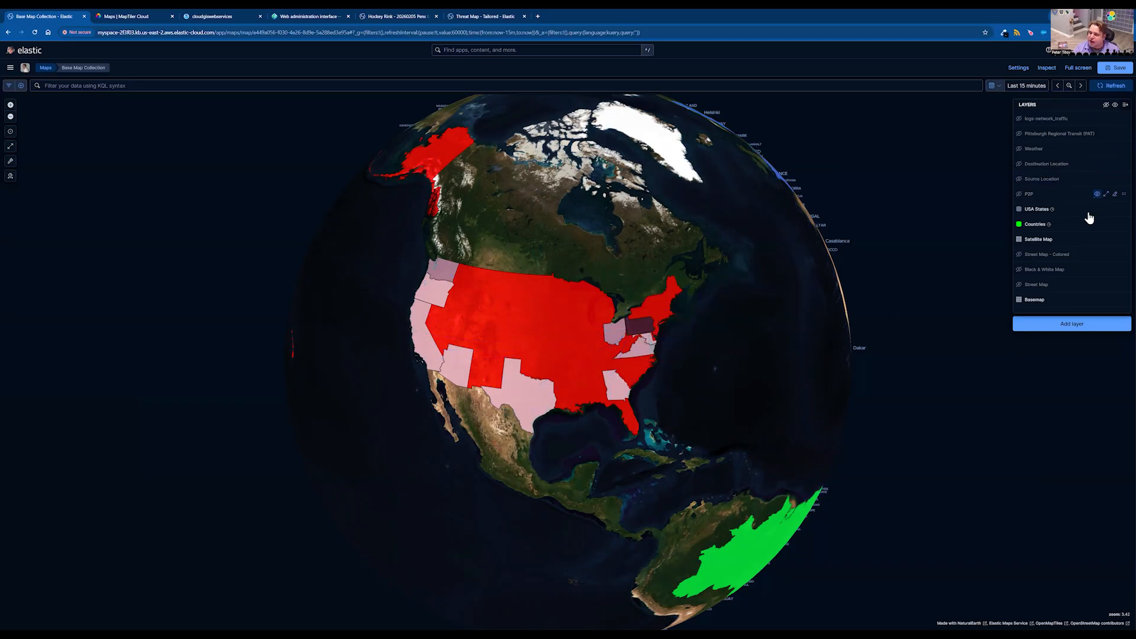
left_click(1098, 210)
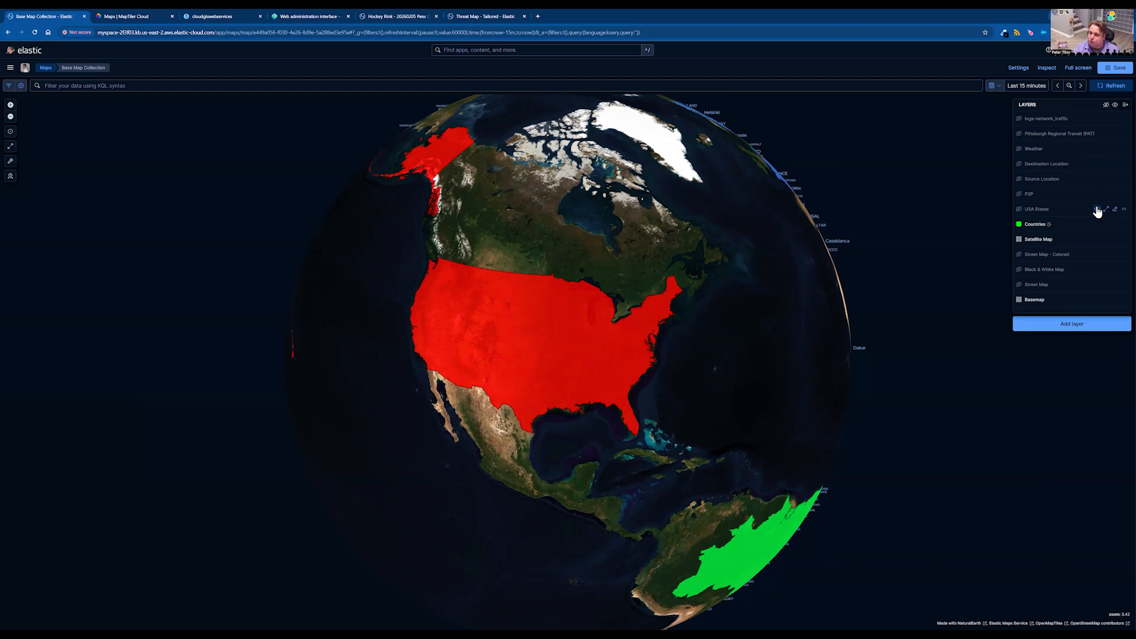
left_click(1098, 226)
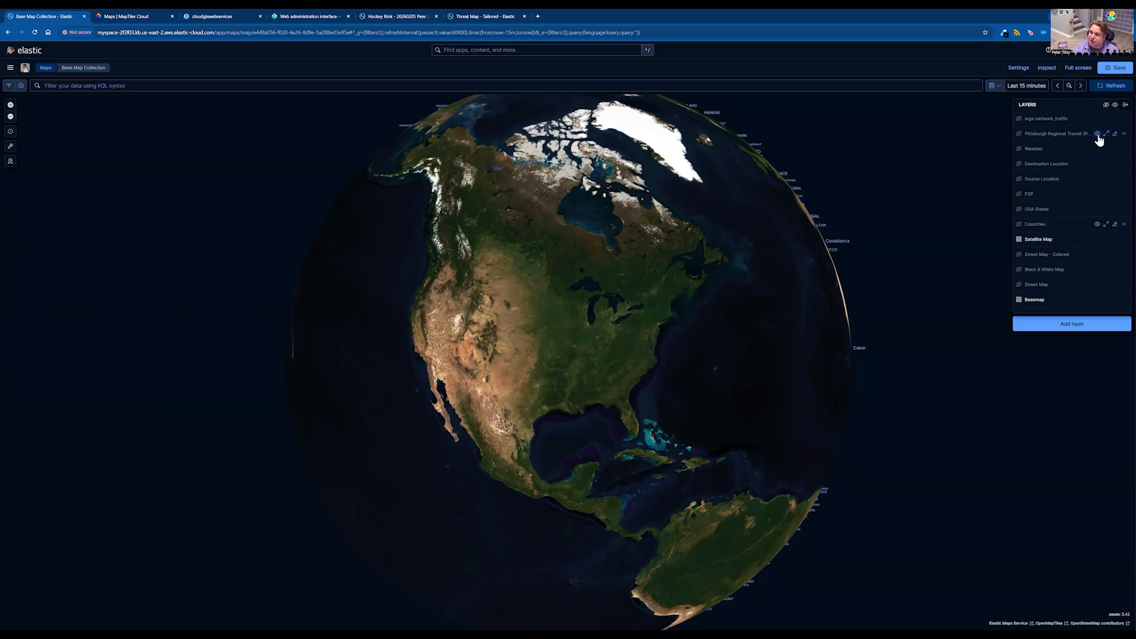
Step: Show the Pittsburgh Regional Transit (PAT) layer and fit the map to its vehicle data around Pittsburgh
left_click(1097, 135)
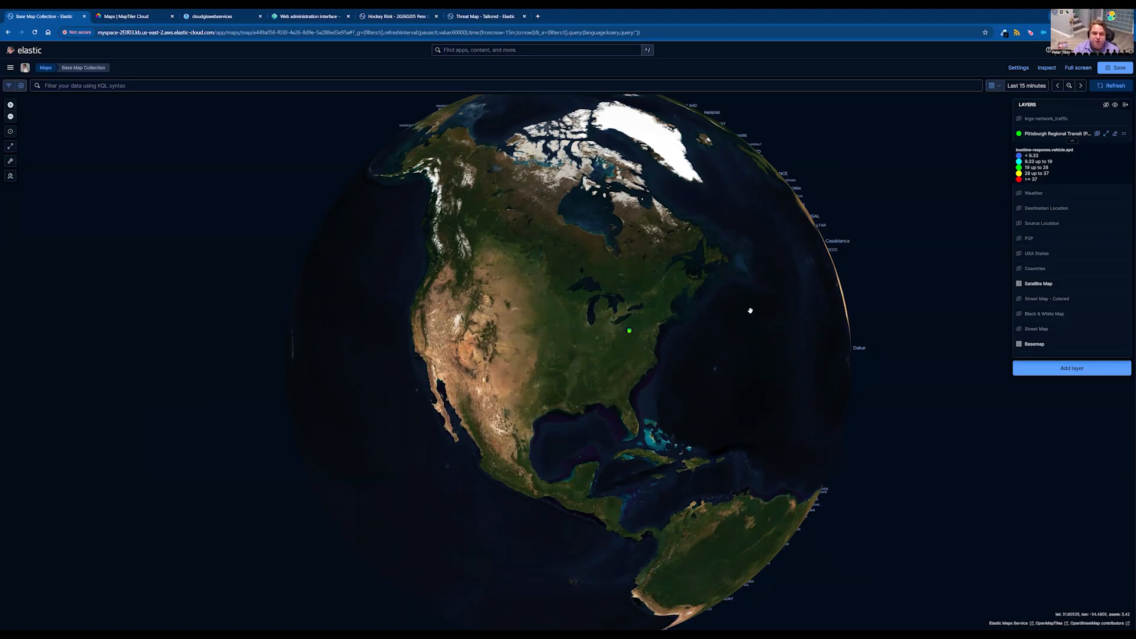
left_click_drag(624, 352, 589, 371)
left_click_drag(447, 355, 636, 357)
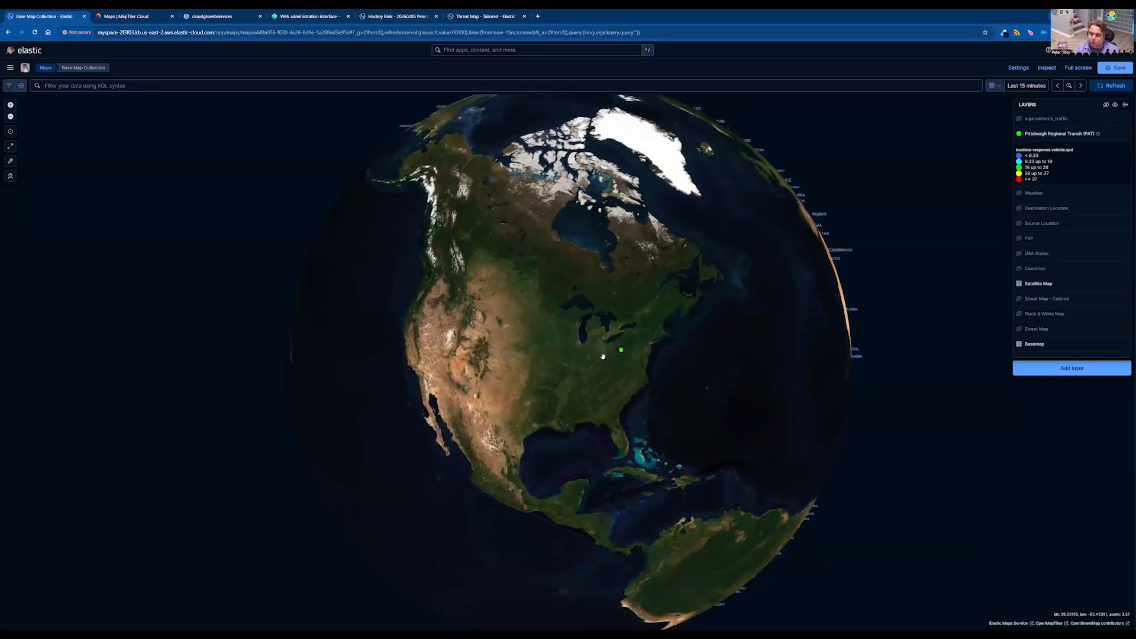
left_click(10, 152)
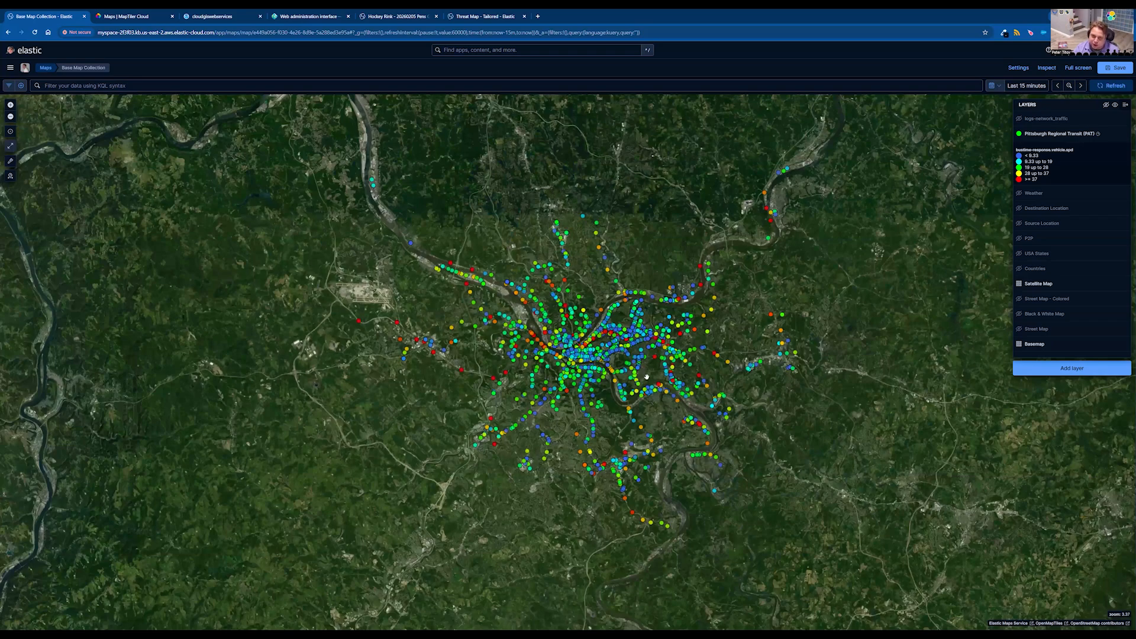
scroll(647, 377, "up", 1)
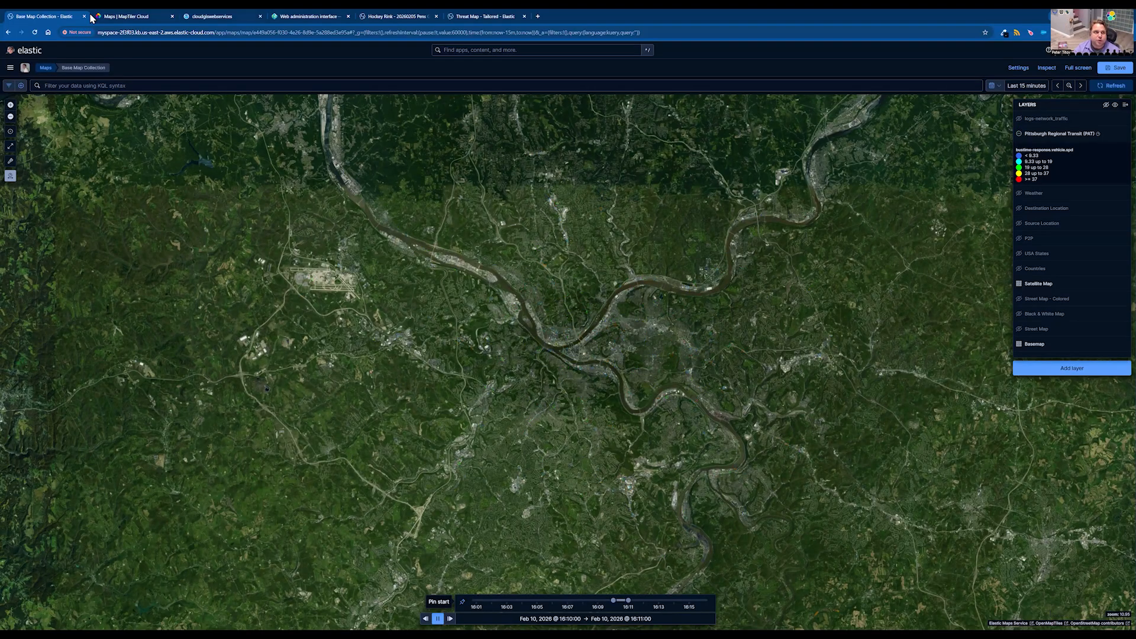
Step: Look through the MapTiler Cloud maps, the weather.gov GIS services, the GeoServer web administration documentation and the Hockey Rink map
left_click(117, 20)
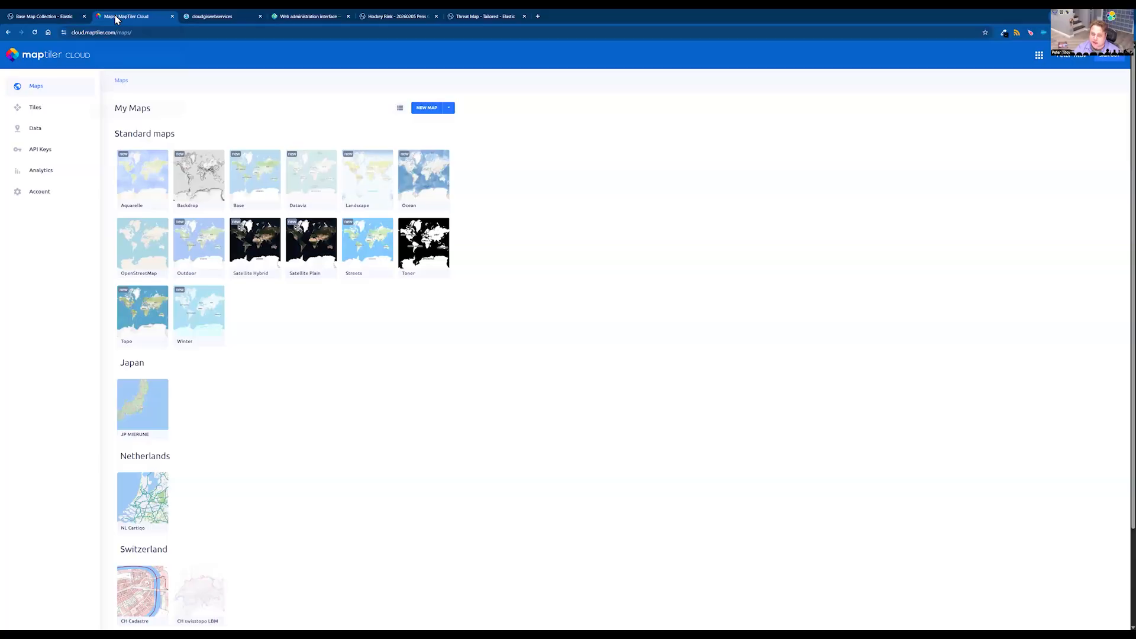
left_click(219, 18)
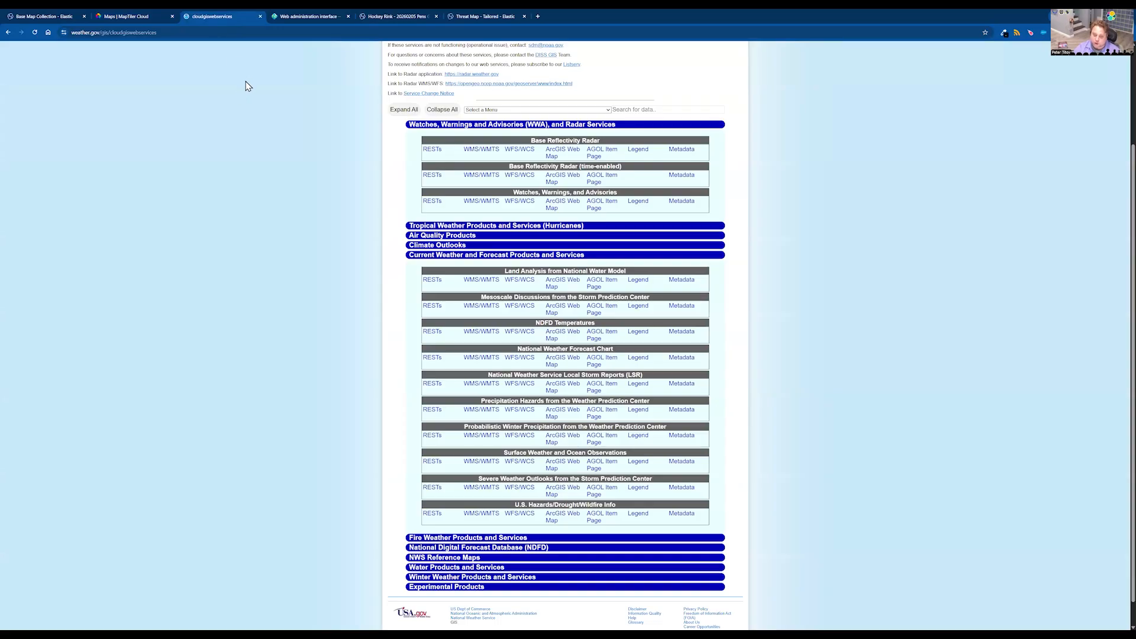
left_click(301, 18)
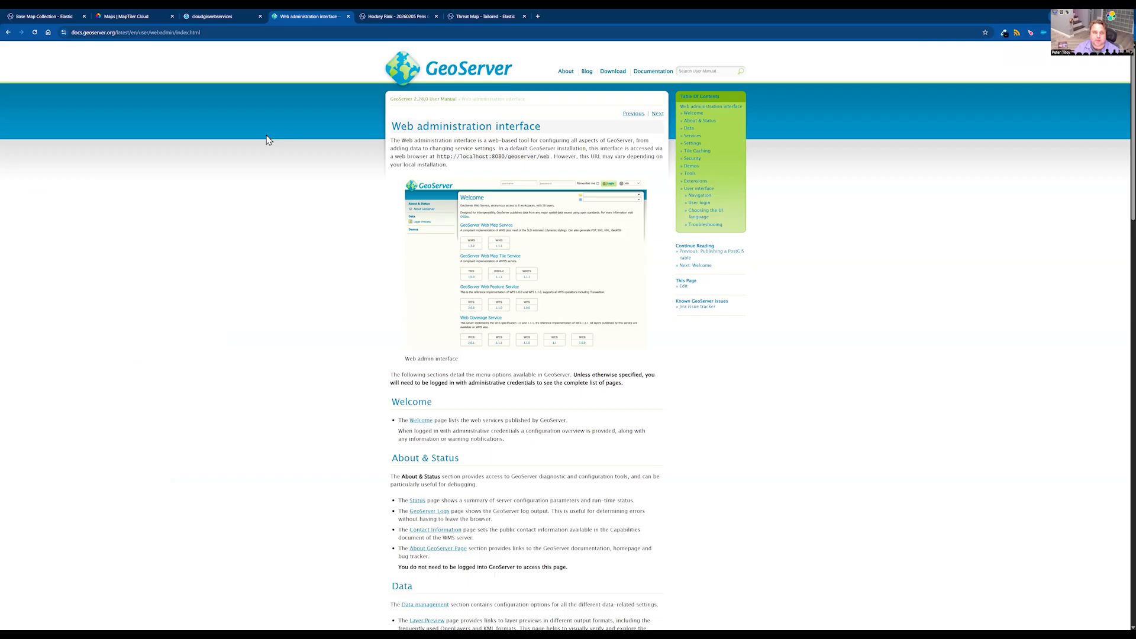
left_click(387, 19)
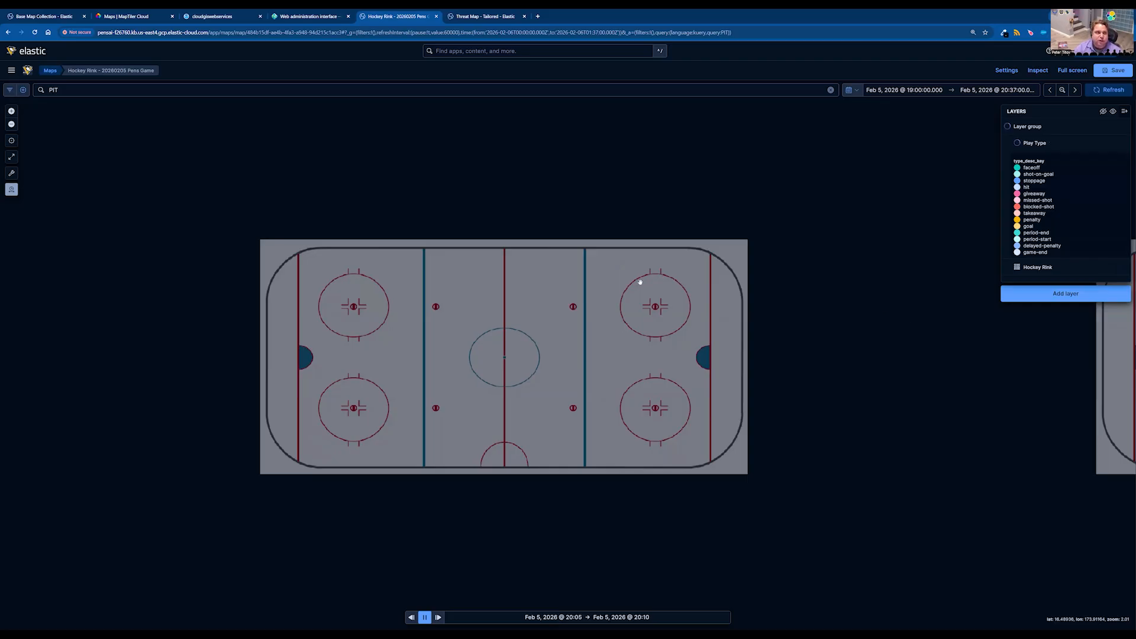
Step: Return to the Base Map Collection map, show the Countries layer and fit the view to the whole globe with the Americas in sight
left_click(45, 16)
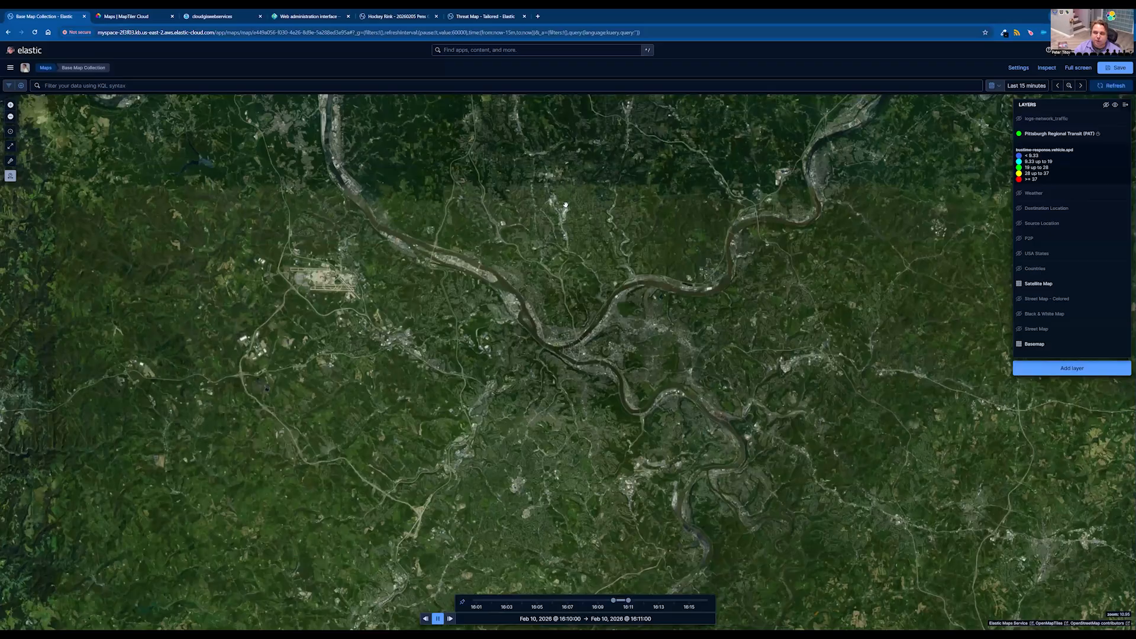
left_click(1101, 275)
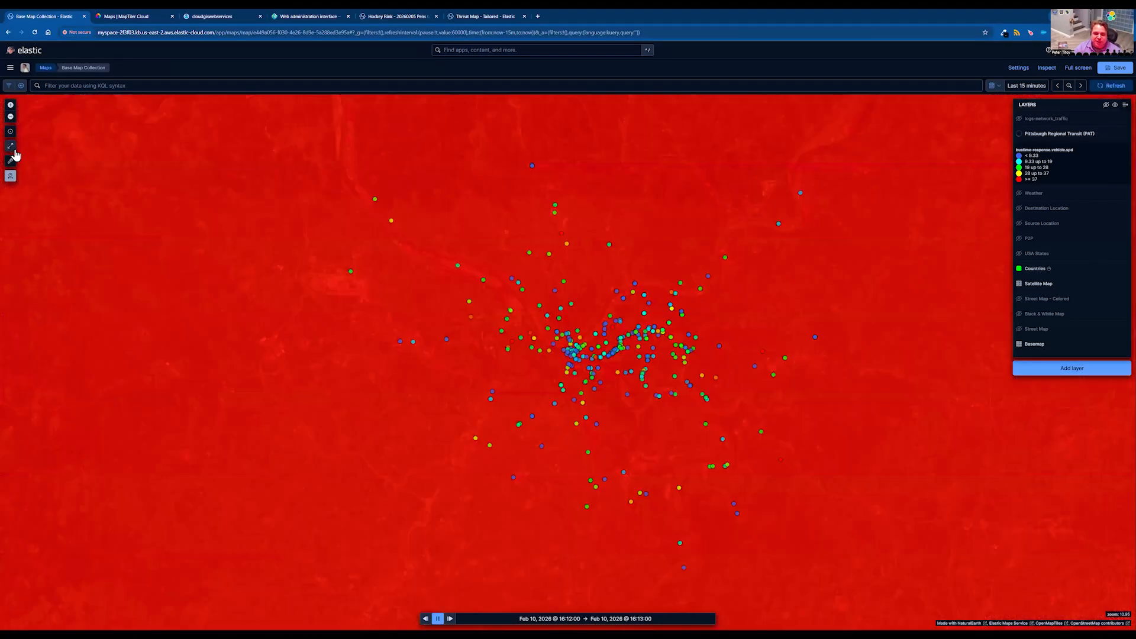
left_click(11, 146)
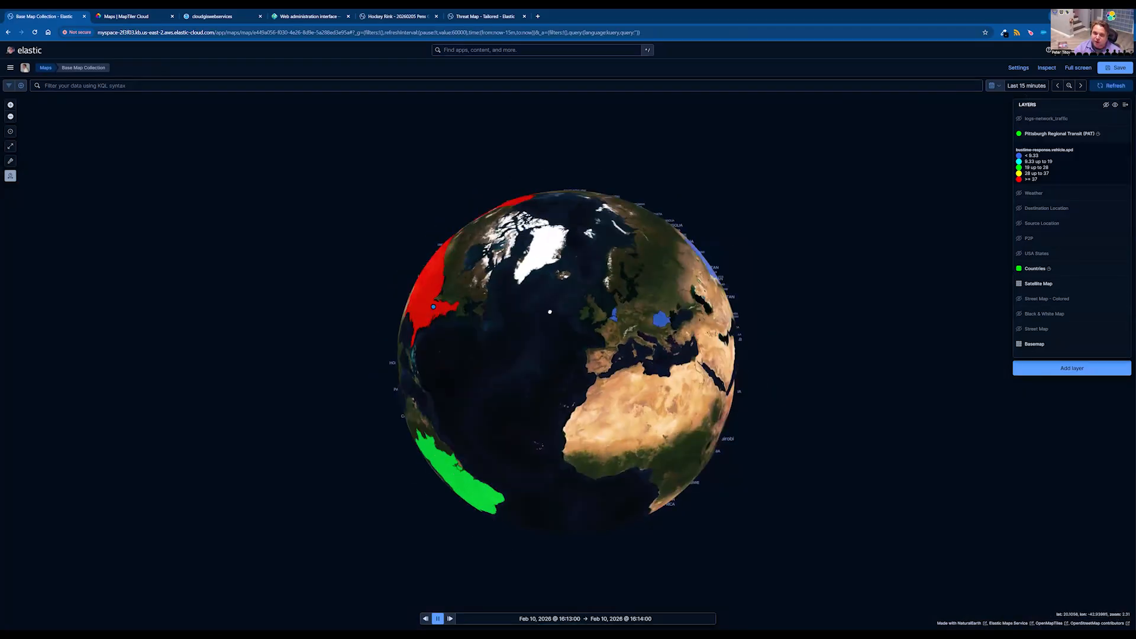
left_click_drag(588, 273, 581, 280)
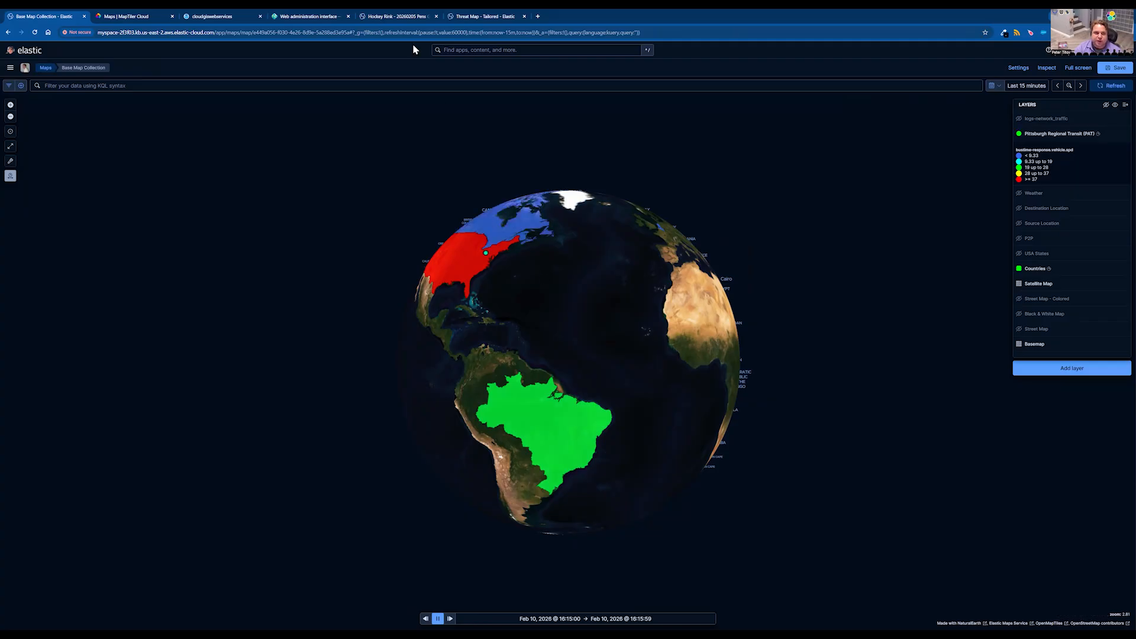
Step: View the play events on the Hockey Rink map and the connection arcs on the Threat Map - Tailored dashboard
left_click(399, 17)
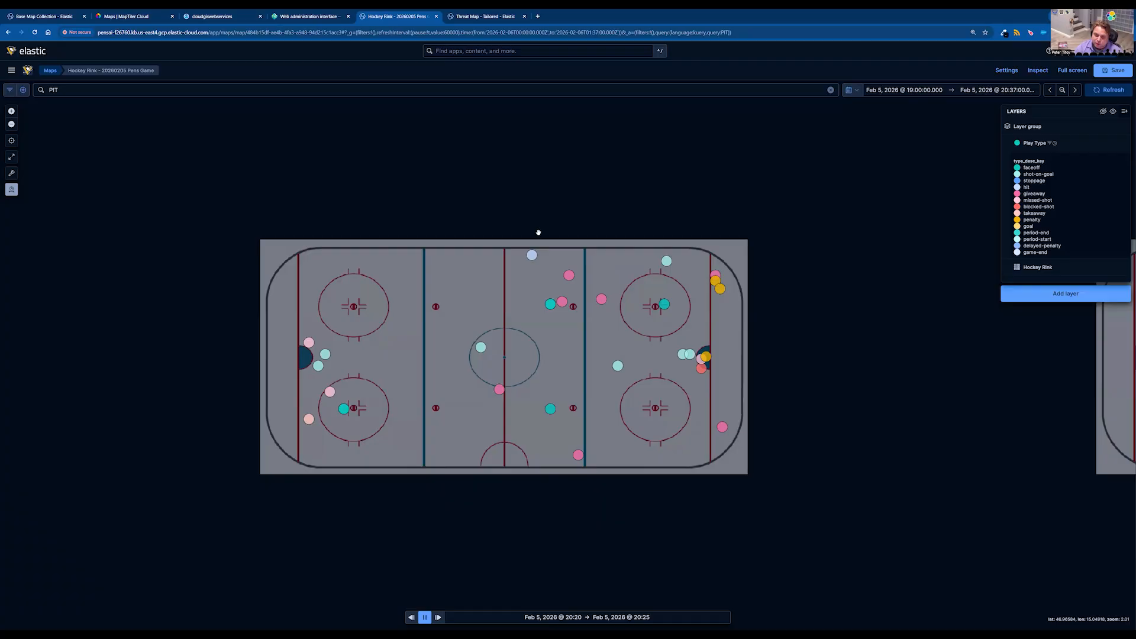
left_click(485, 17)
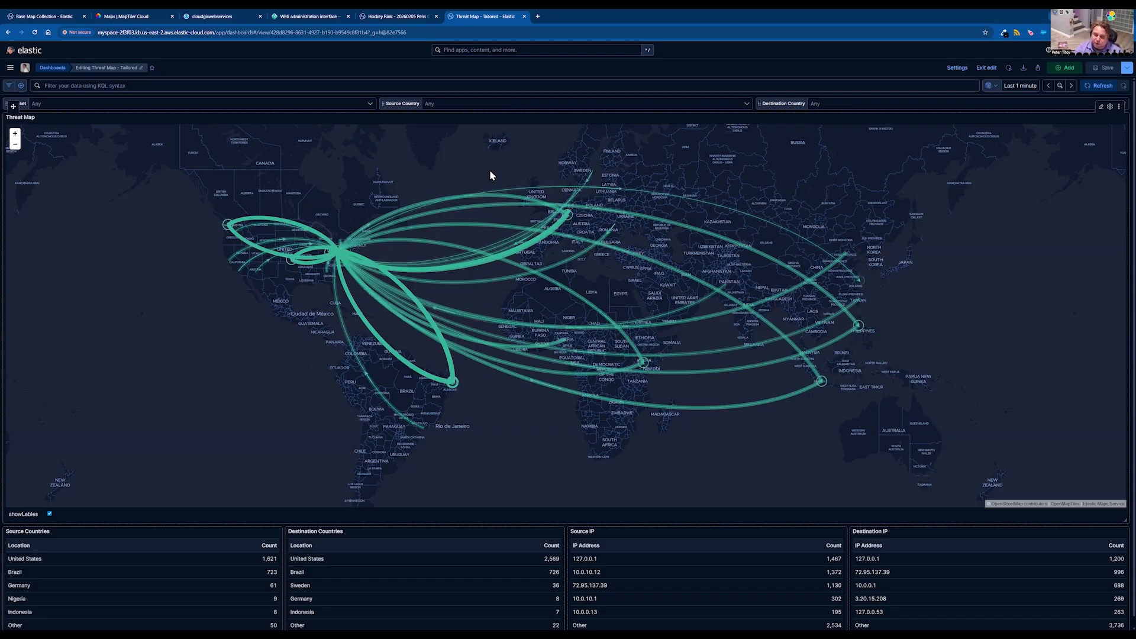
Step: Return to the Base Map Collection map, hide the Countries layer and fit the view to the Pittsburgh transit data
left_click(54, 19)
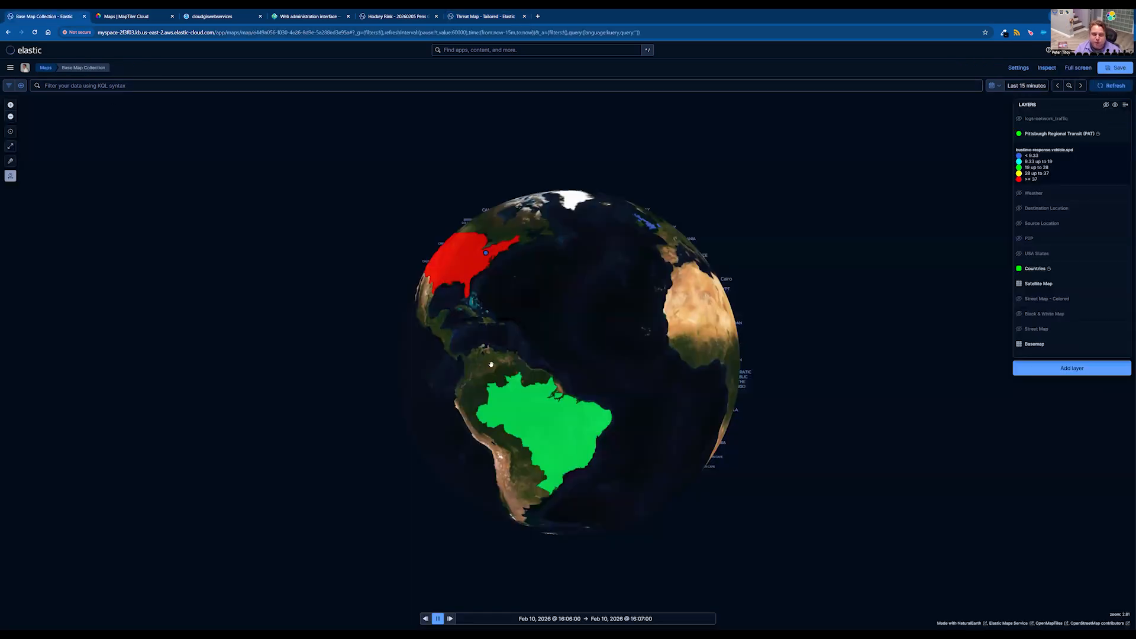
left_click_drag(514, 362, 664, 416)
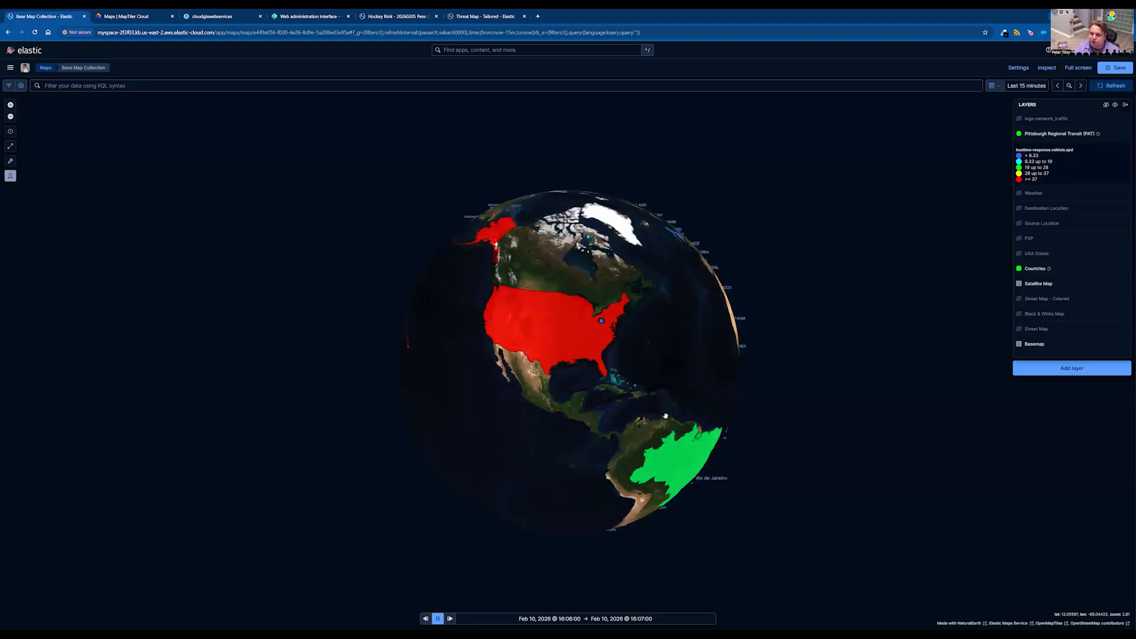
left_click(1097, 270)
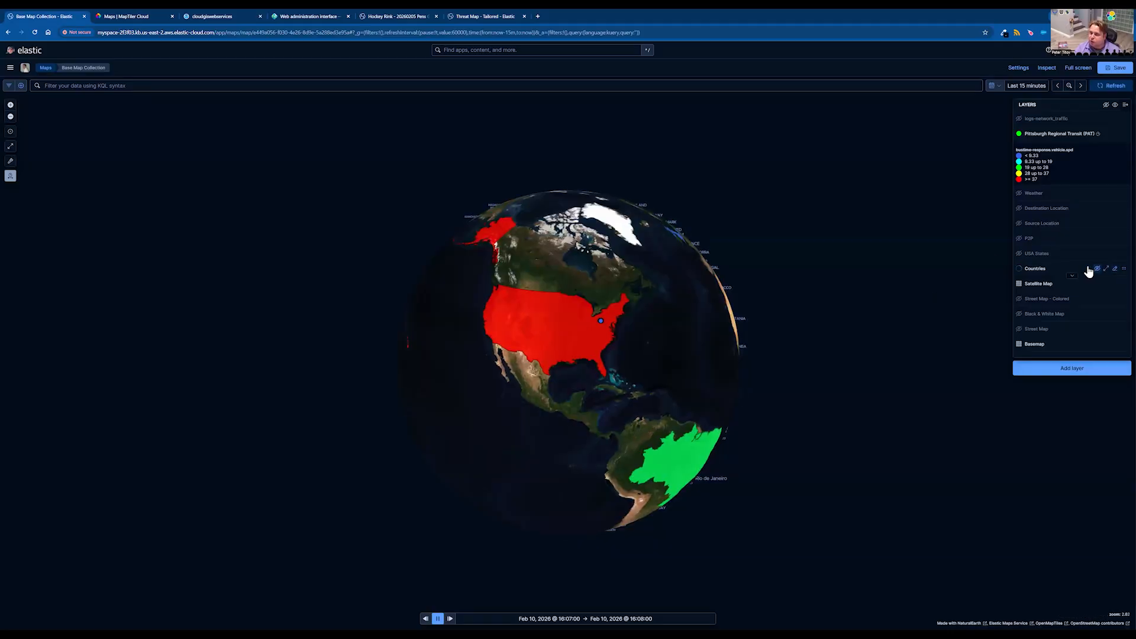
left_click(10, 146)
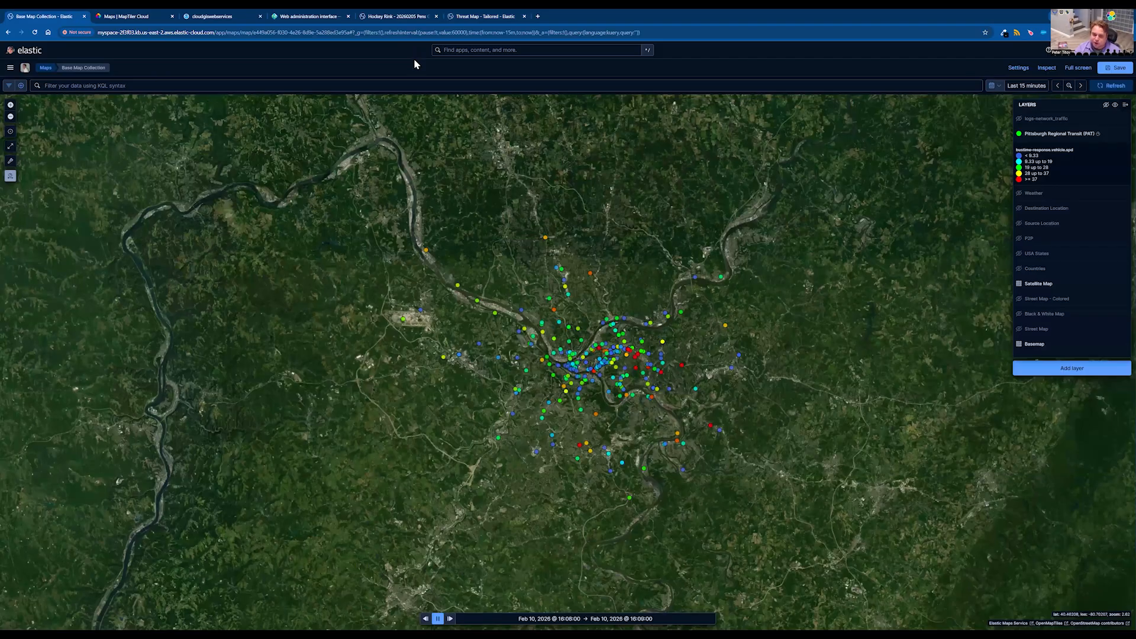
Step: Switch back to the Hockey Rink - 20260205 Pens Game map to watch its time-based play events
key("ctrl+5")
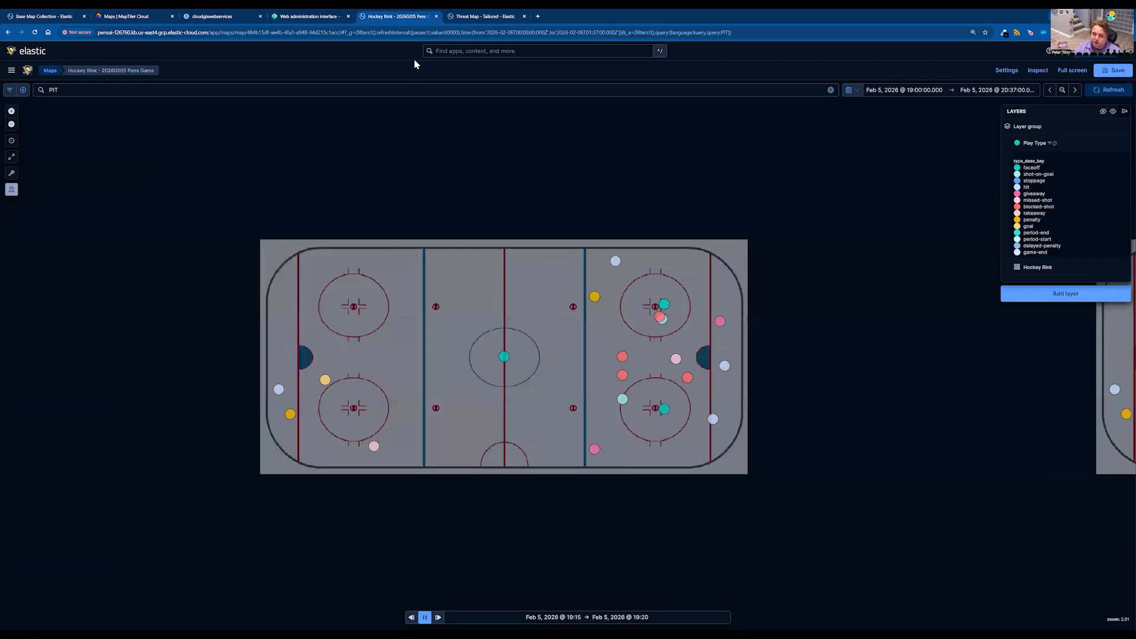